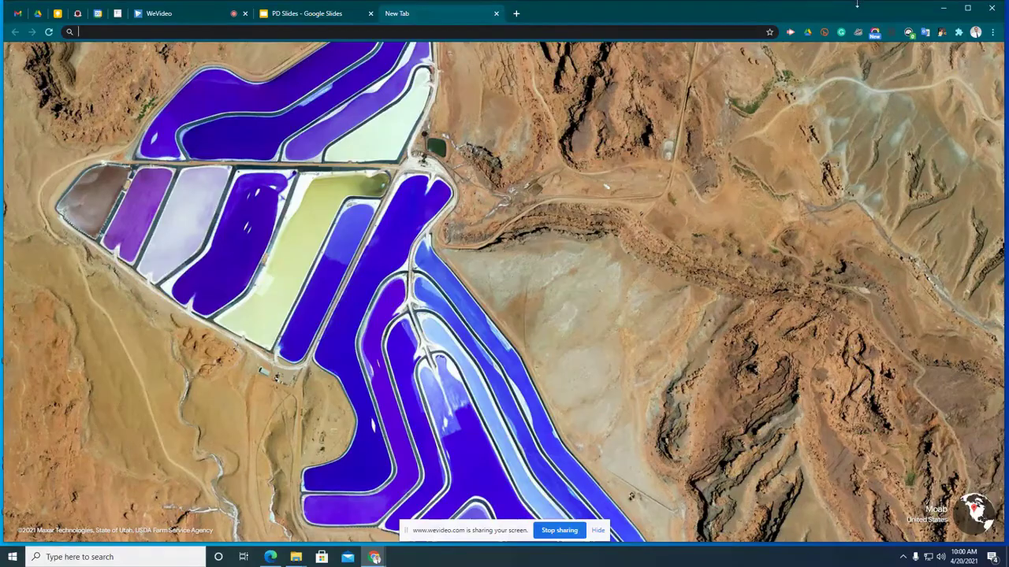
- Minimize Chrome, restore it from the taskbar, and load My Drive from the Google Drive bookmark
left_click(943, 8)
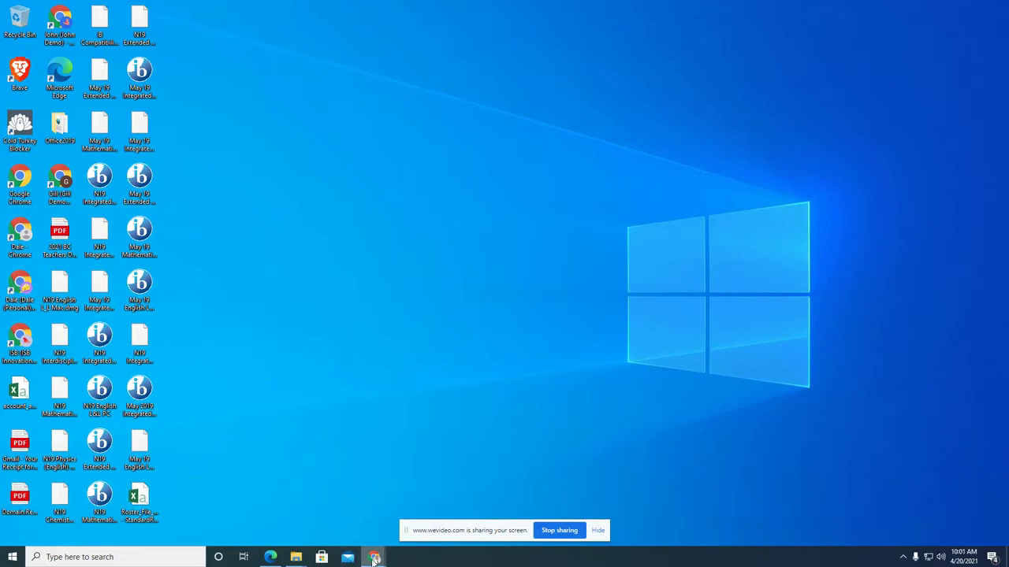
mouse_move(375, 557)
left_click(334, 526)
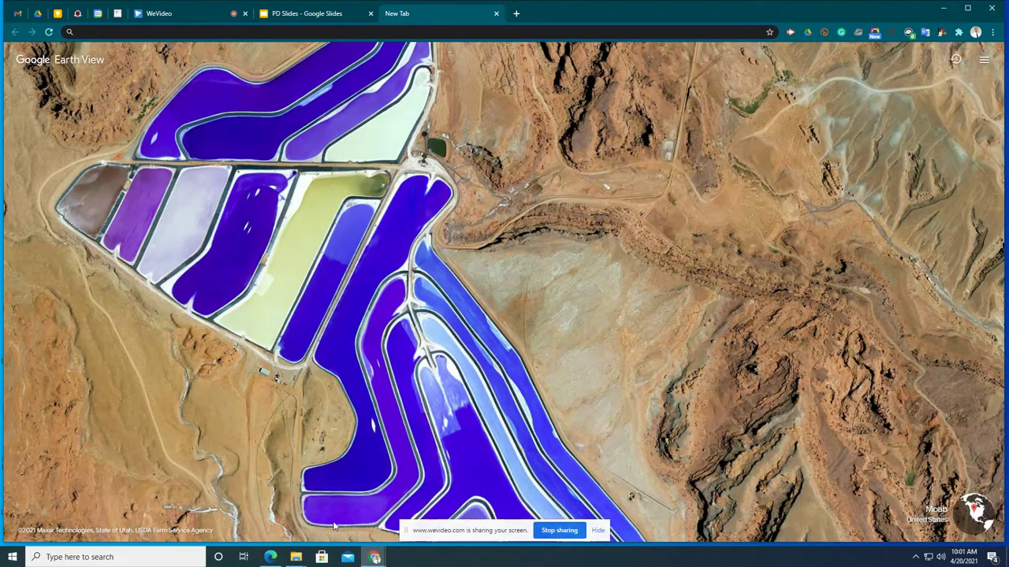
left_click(38, 13)
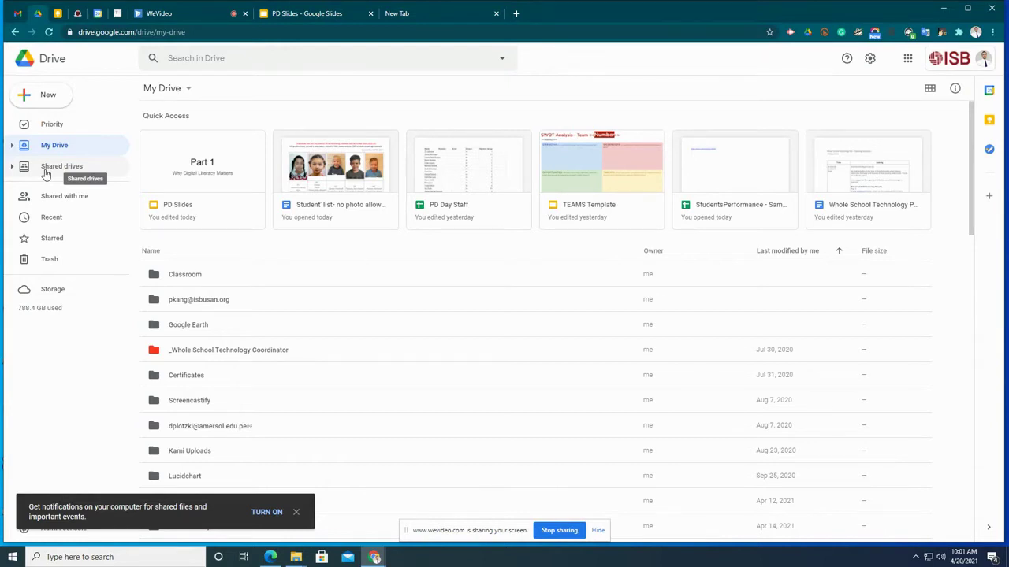
- At 150% zoom, browse MYP E-Assessments > 2019 Sample Exams > May 2019 Exams and select the Integrated Sciences PC file
left_click(46, 171)
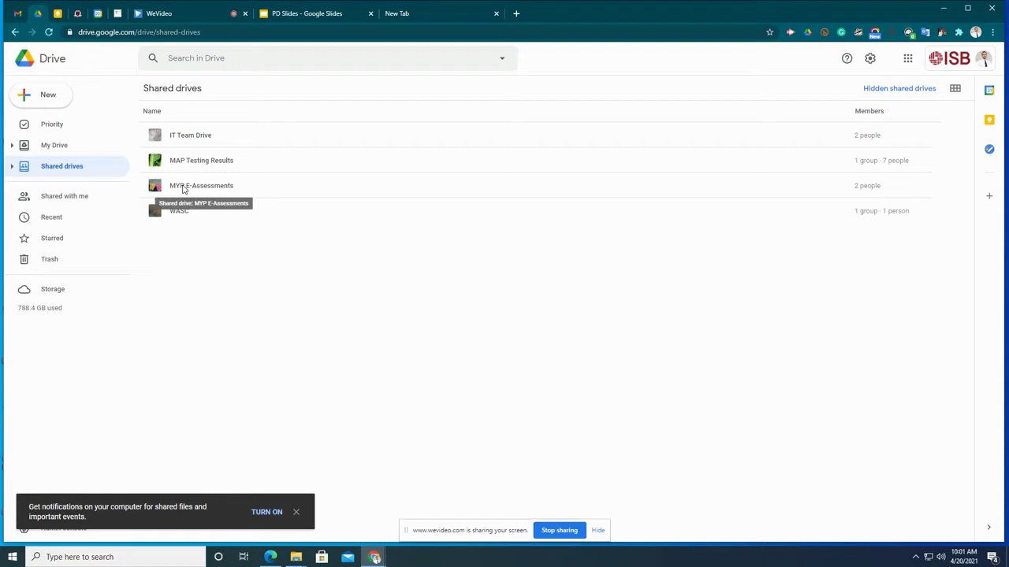
double_click(182, 189)
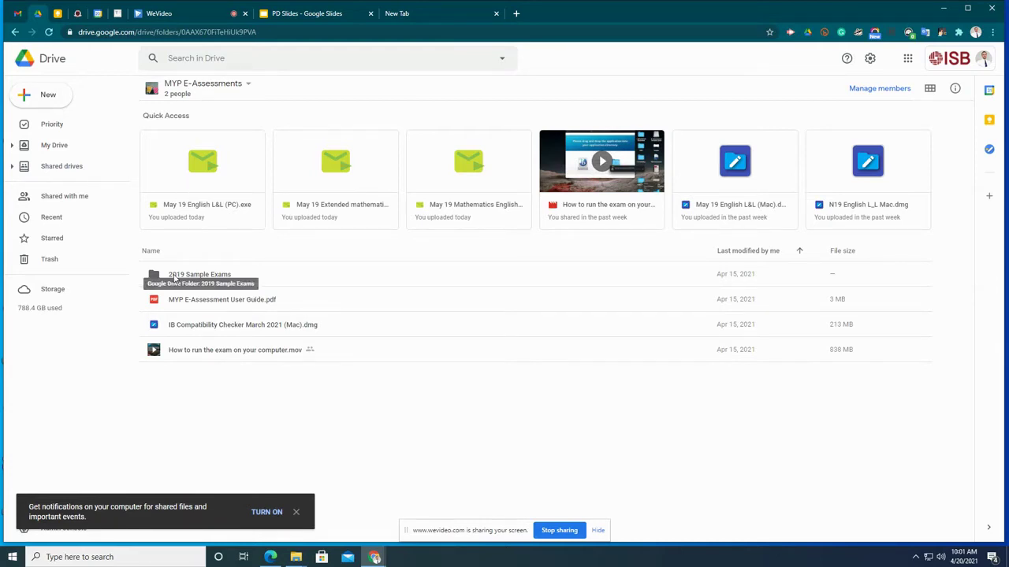
left_click(175, 279)
key("ctrl+plus")
key("ctrl+plus")
key("ctrl+plus")
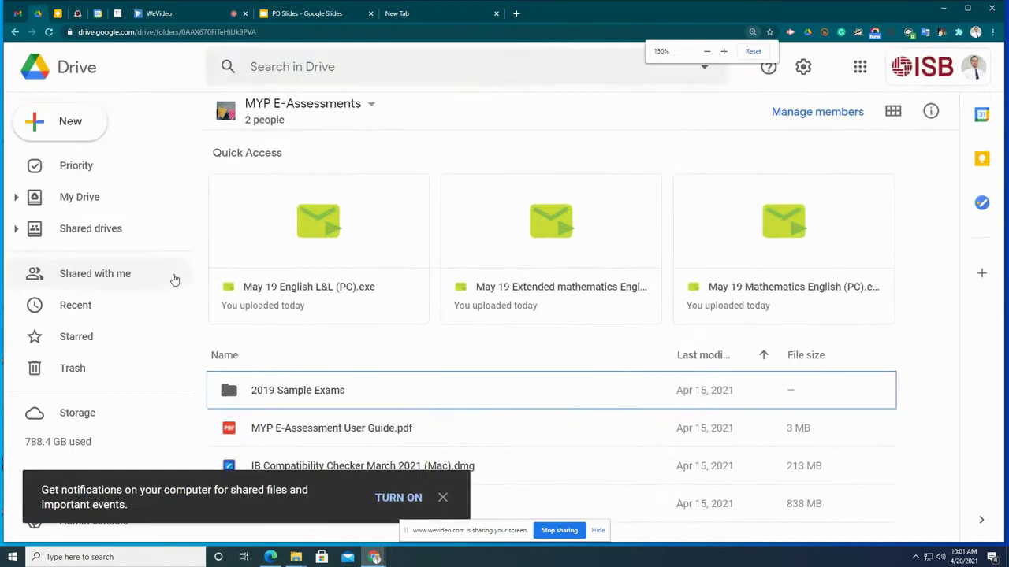
left_click(298, 391)
double_click(298, 391)
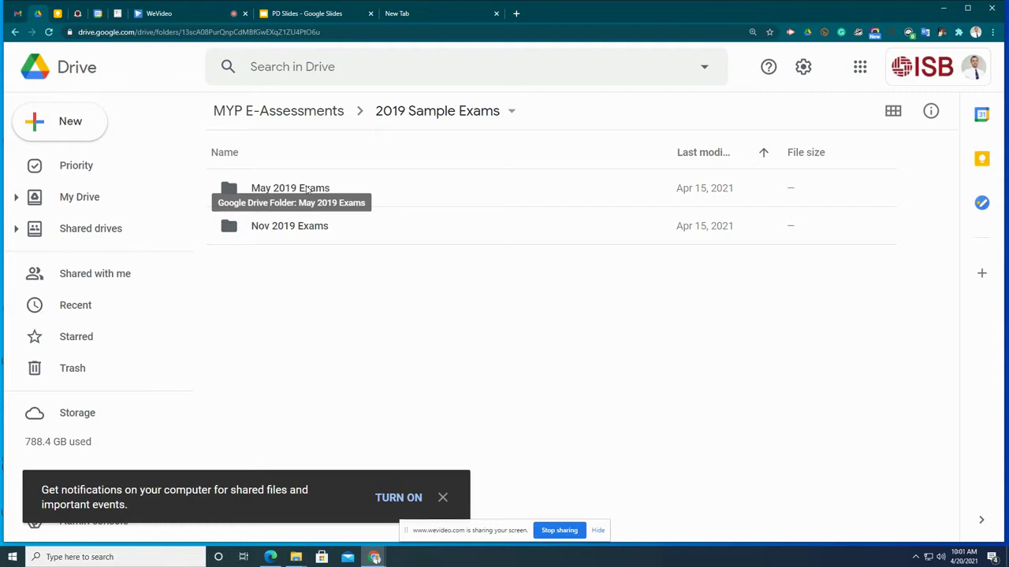
double_click(304, 189)
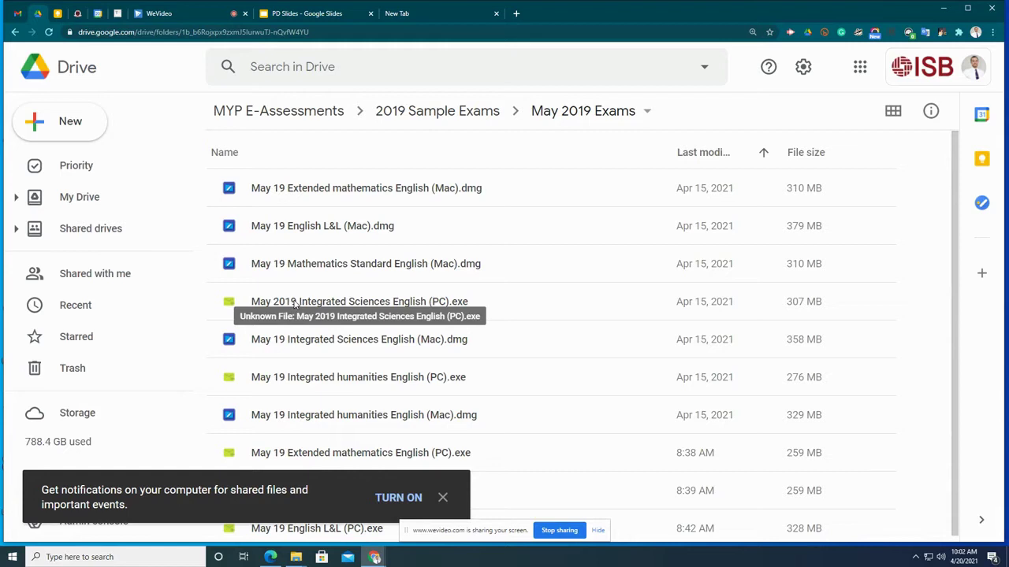
left_click(297, 305)
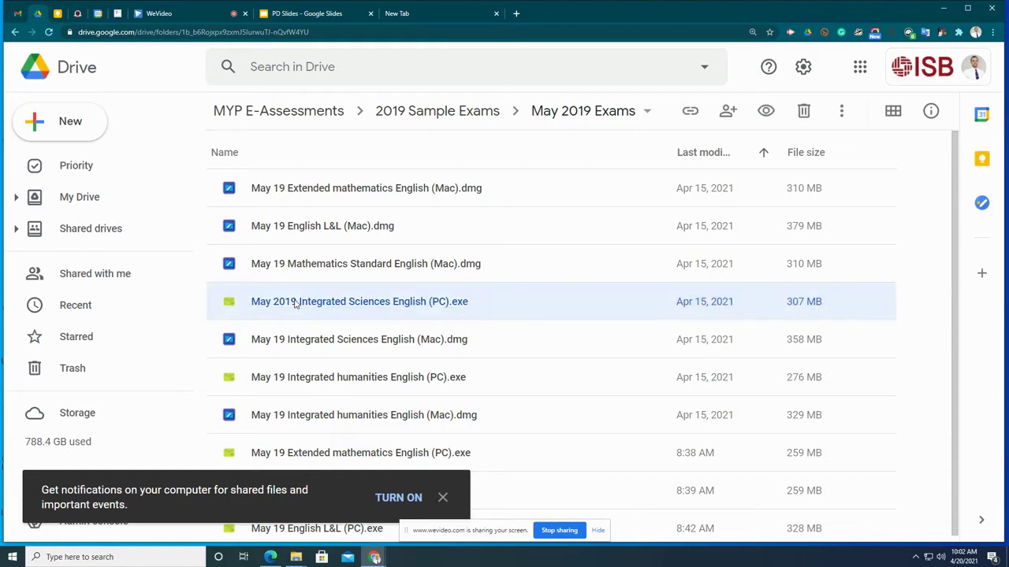
- Download May 2019 Integrated Sciences English (PC).exe, accepting the virus-scan warning
double_click(295, 303)
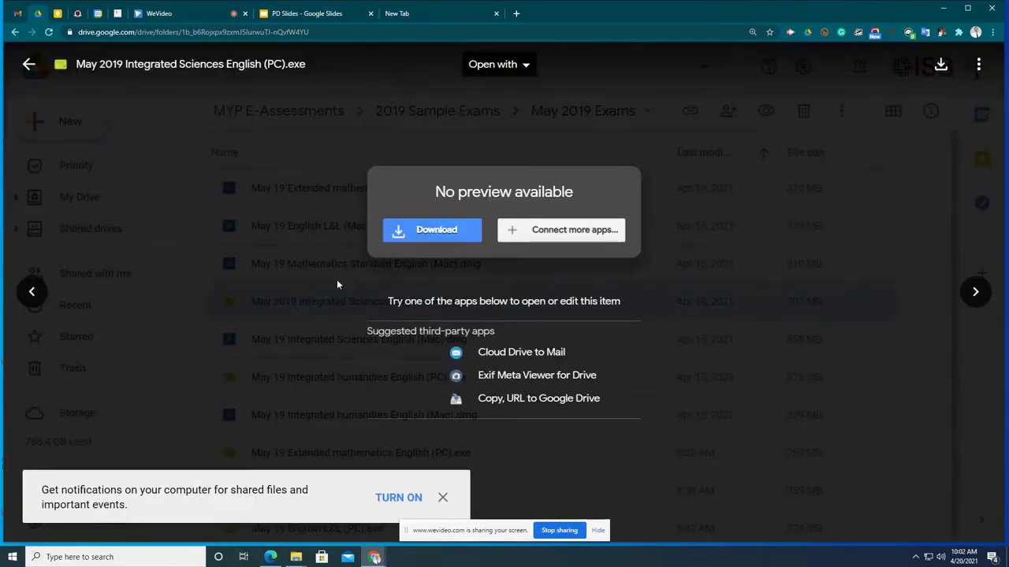
left_click(440, 230)
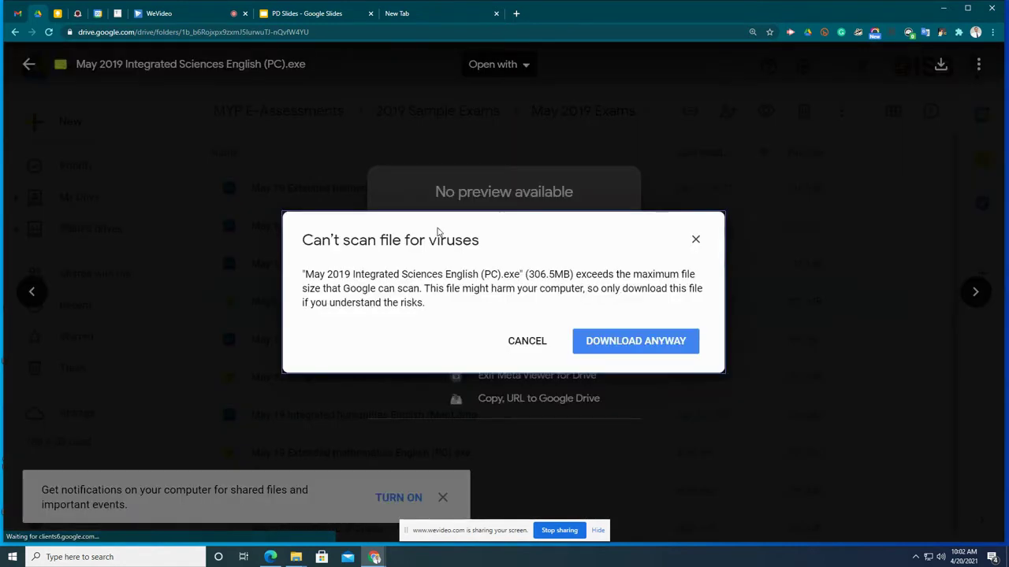
left_click(600, 340)
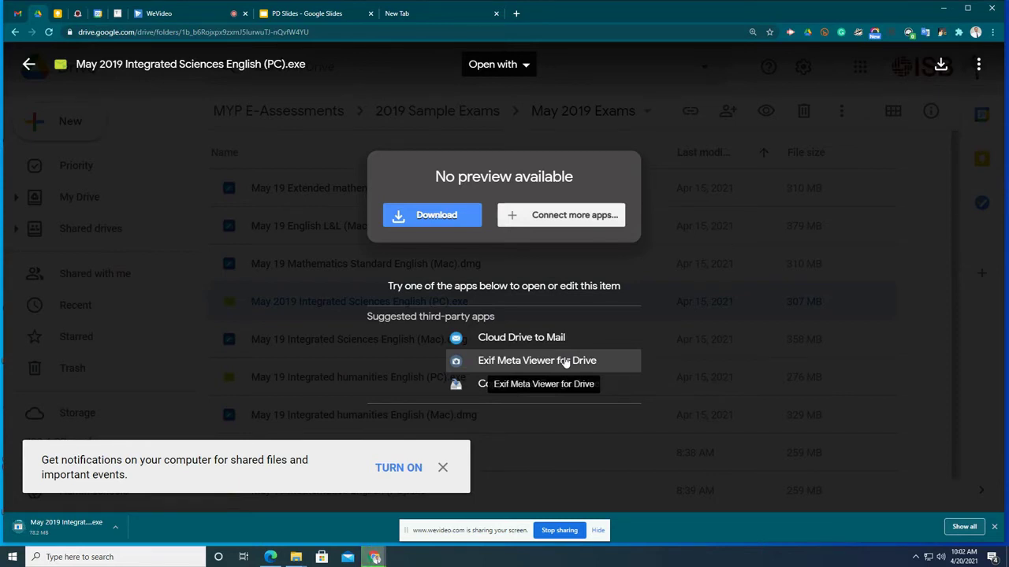
- Run the downloaded exam .exe, bypassing SmartScreen with More info and Run anyway
left_click(78, 528)
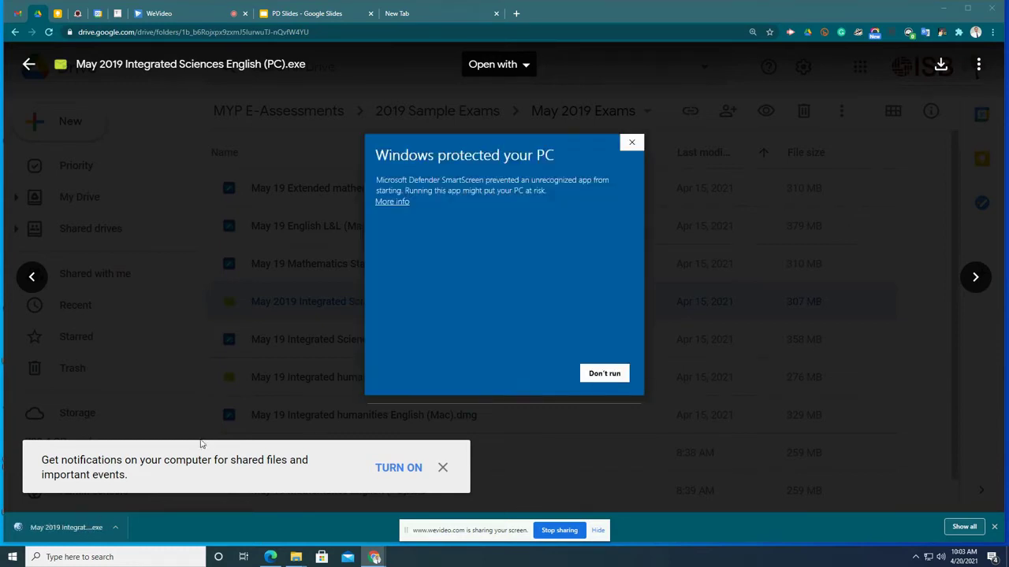
left_click(405, 203)
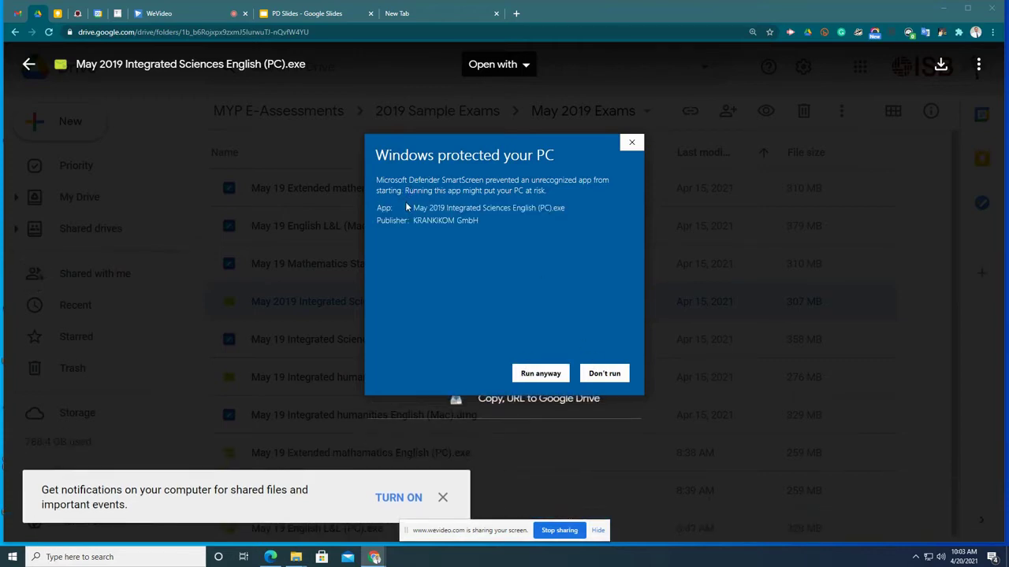
left_click(549, 375)
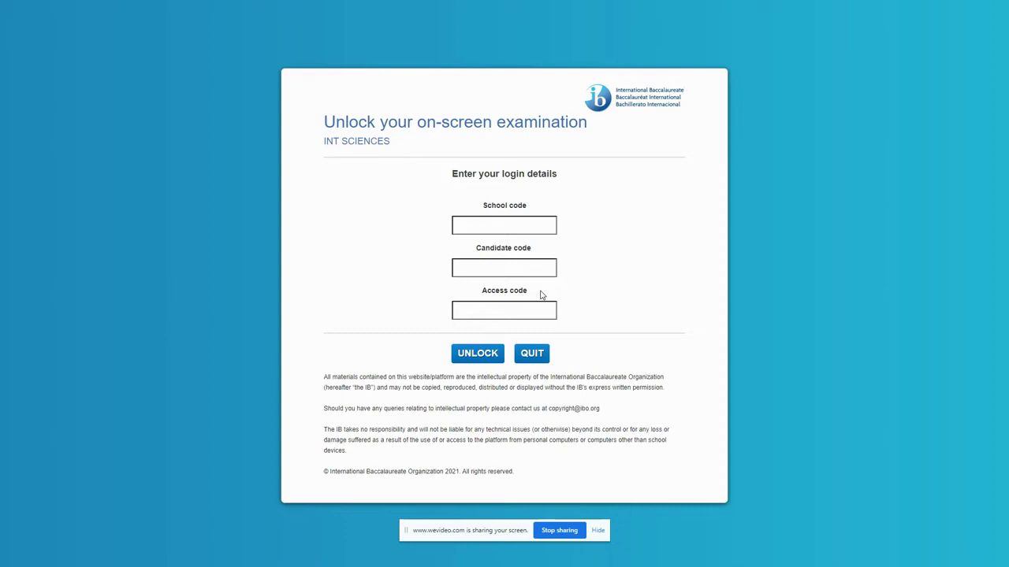
- Unlock the INT SCIENCES exam by entering the school, candidate and access codes
key("Return")
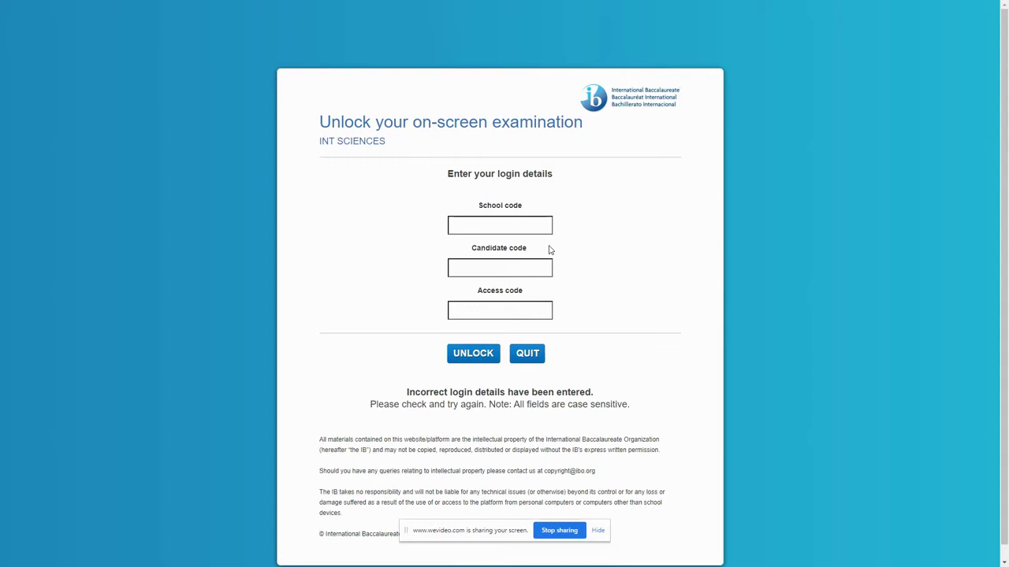
type("ABC123")
key("Tab")
type("ABC123")
left_click(493, 308)
type("9999")
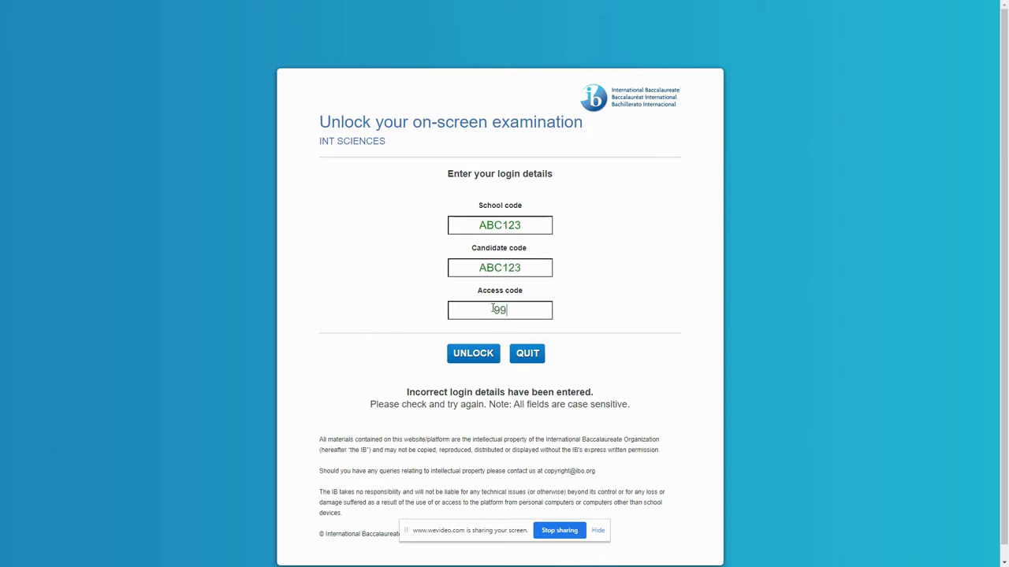
left_click(487, 355)
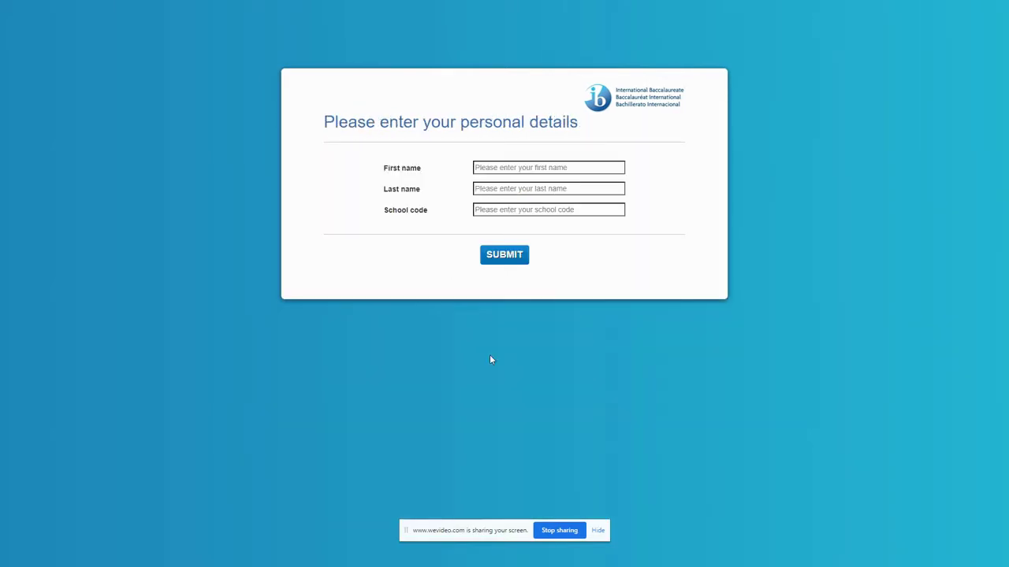
- Enter the candidate's first name, last name and school code, then submit the details
left_click(553, 171)
left_click(521, 191)
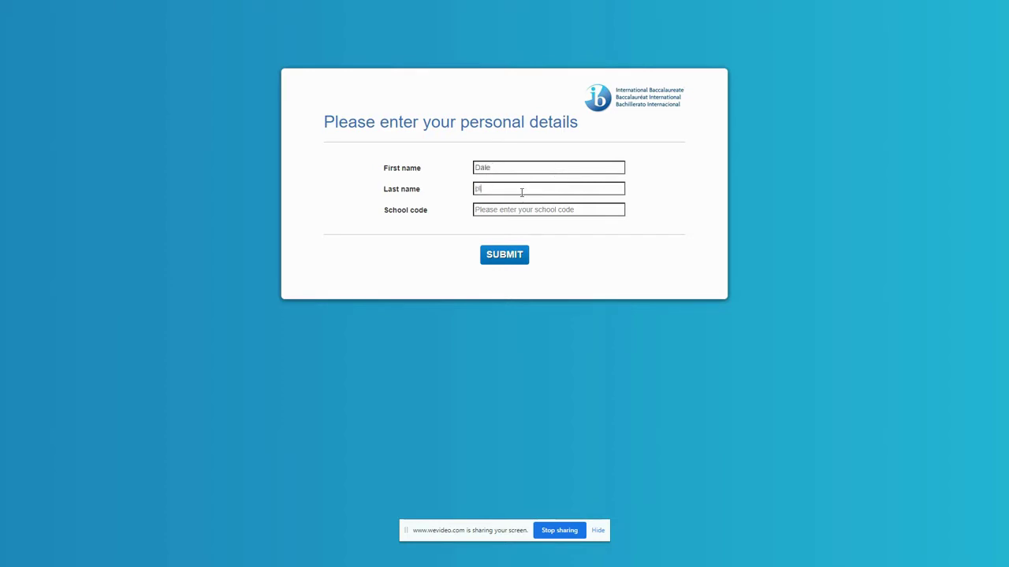
left_click(513, 210)
type("9999")
left_click(509, 256)
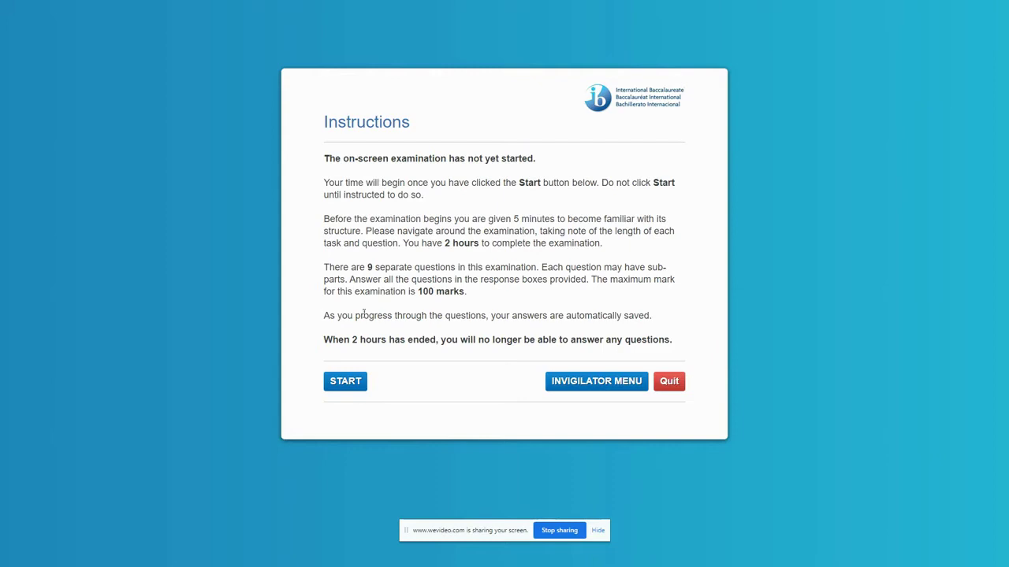
- Start the exam, open Question 1, and play then pause the lighthouse video
left_click(354, 380)
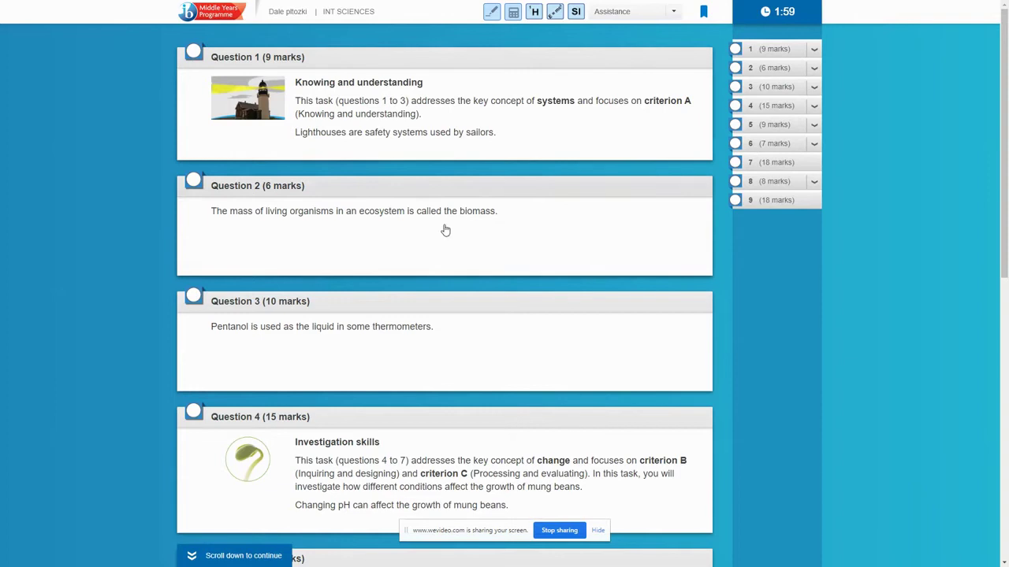
left_click(474, 105)
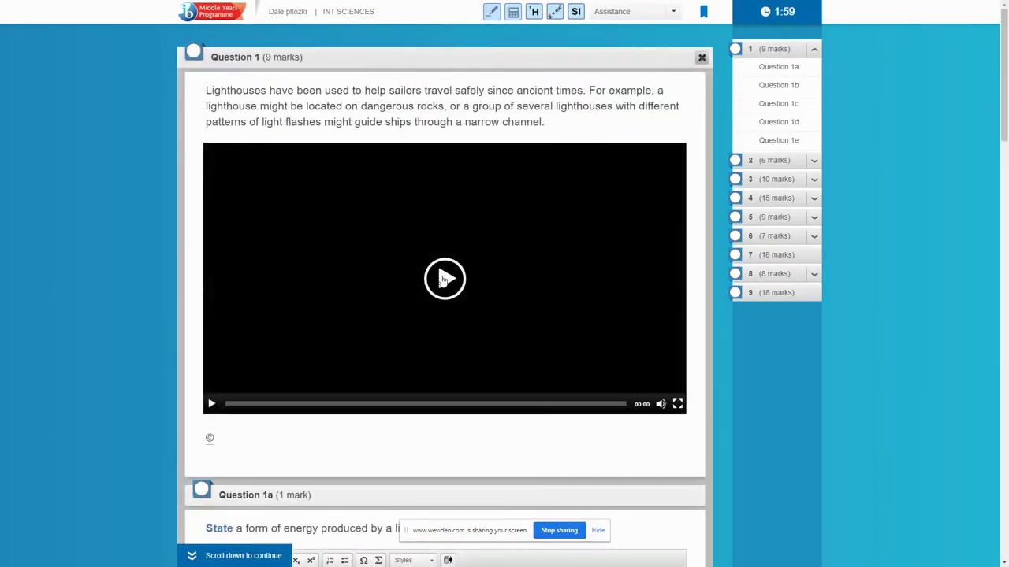
left_click(443, 279)
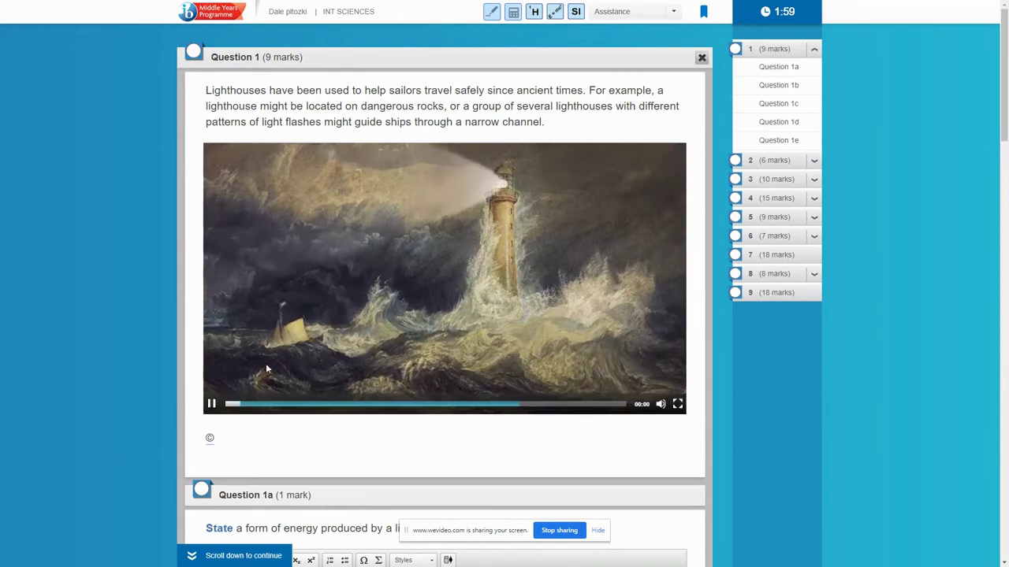
left_click(211, 403)
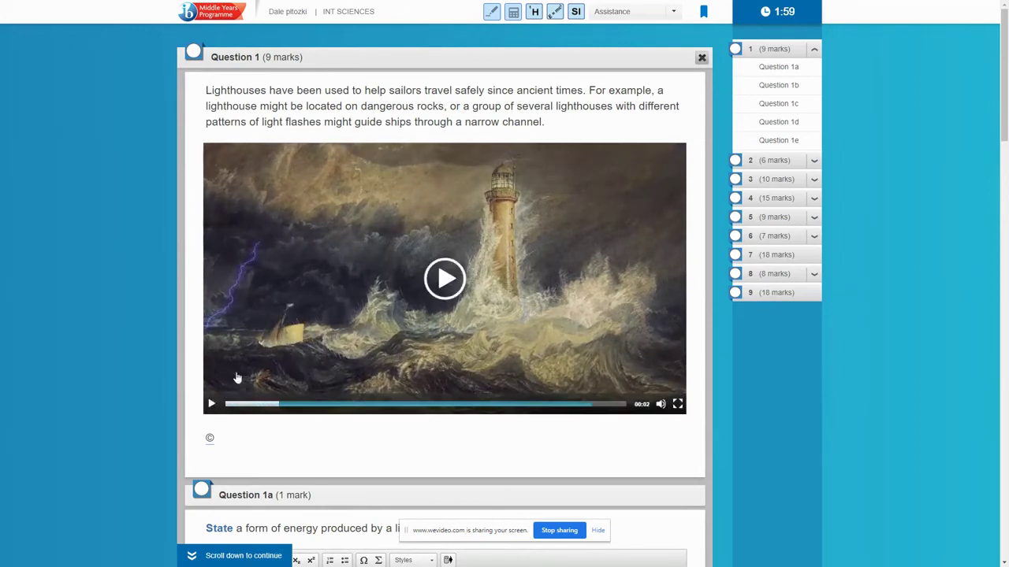
- Click into the Question 1a answer box and scroll through the question and back up
scroll(260, 355, "down", 3)
left_click(279, 322)
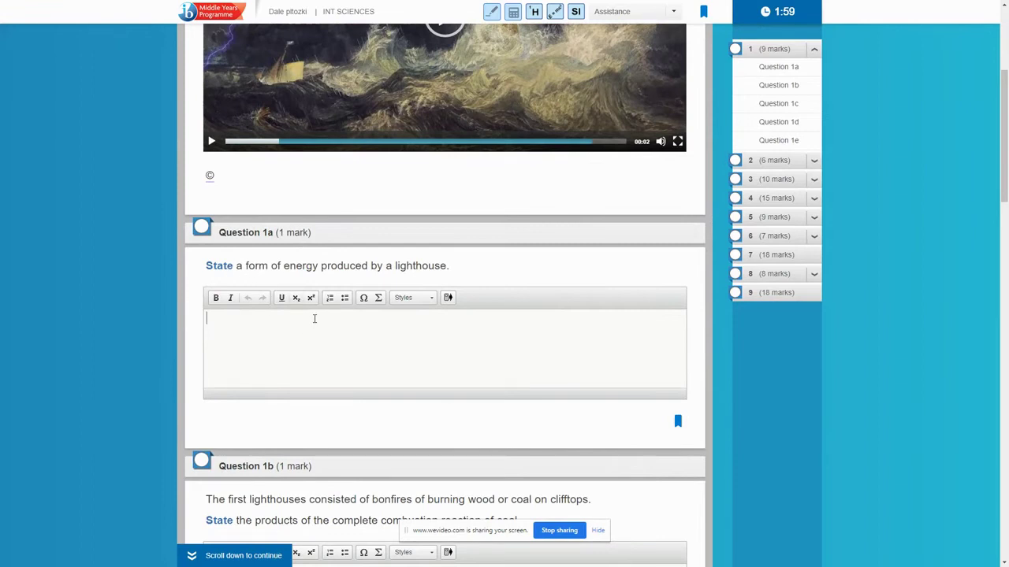
scroll(314, 315, "down", 2)
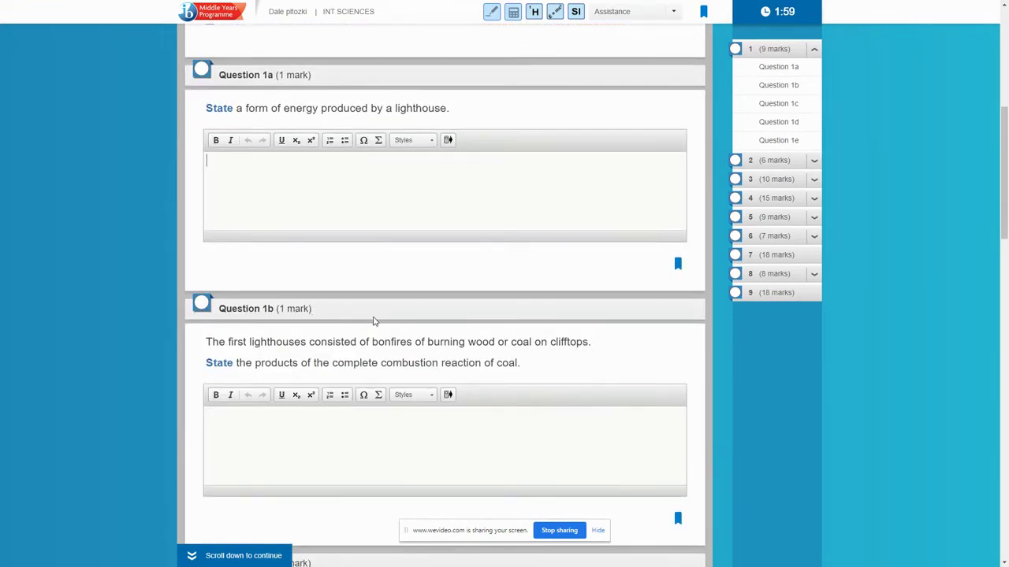
scroll(399, 339, "down", 3)
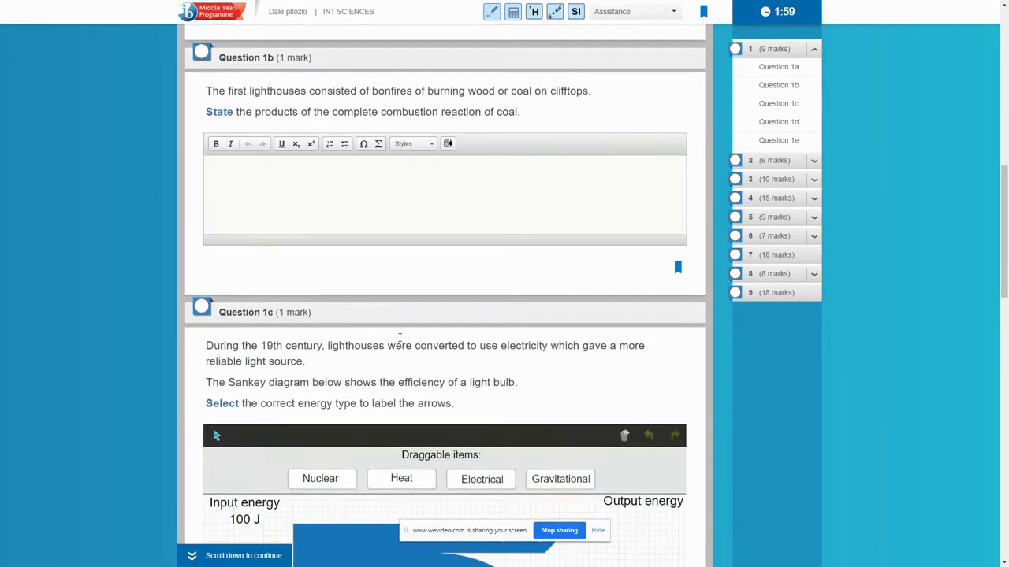
scroll(399, 337, "down", 3)
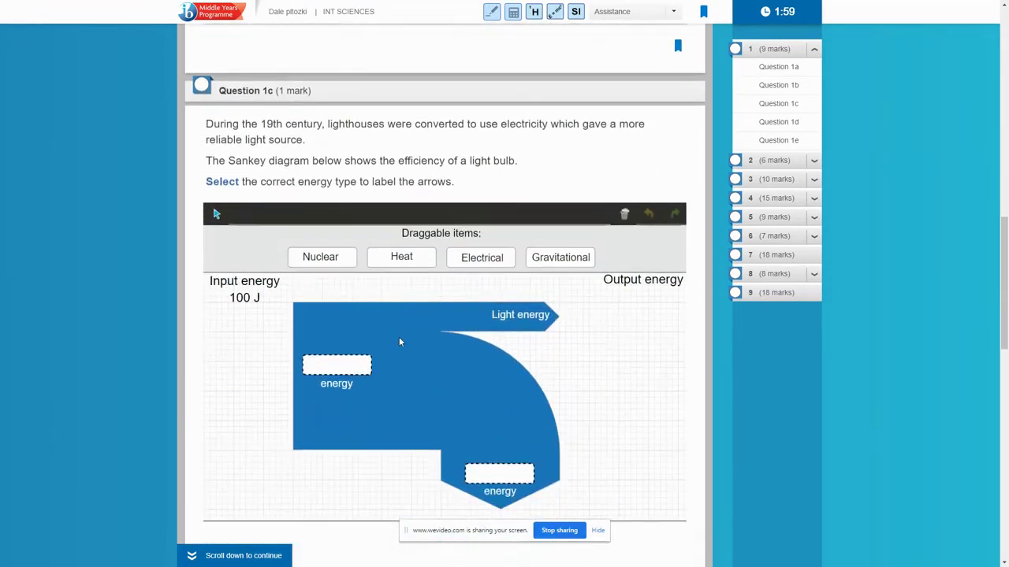
scroll(399, 336, "down", 5)
scroll(399, 336, "down", 5)
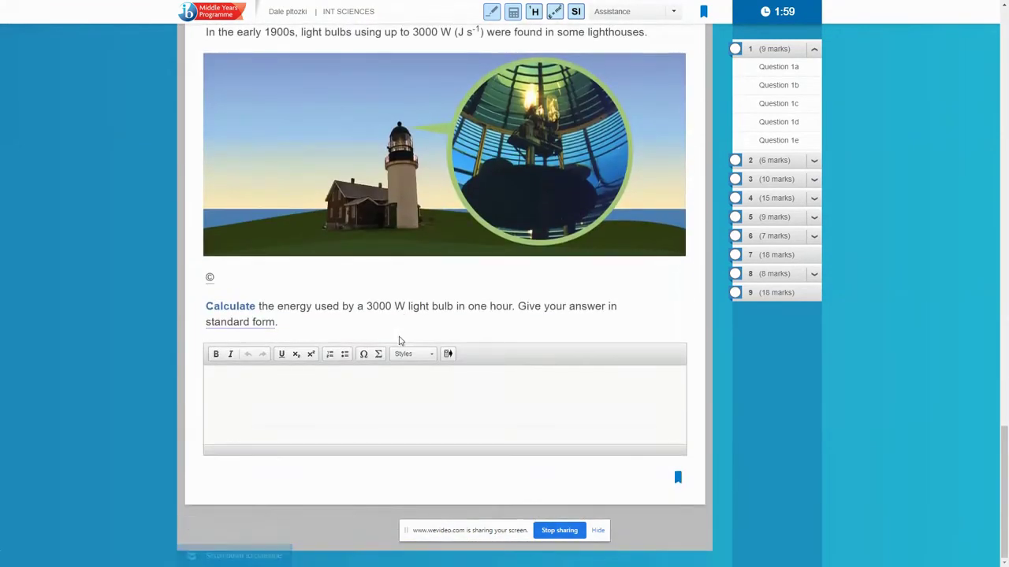
scroll(399, 342, "up", 12)
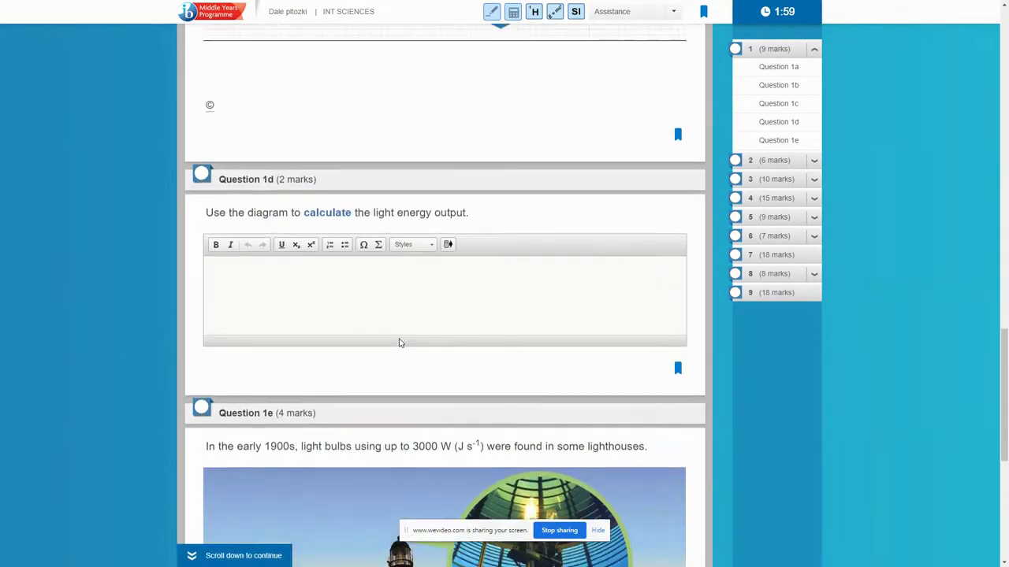
scroll(400, 343, "up", 3)
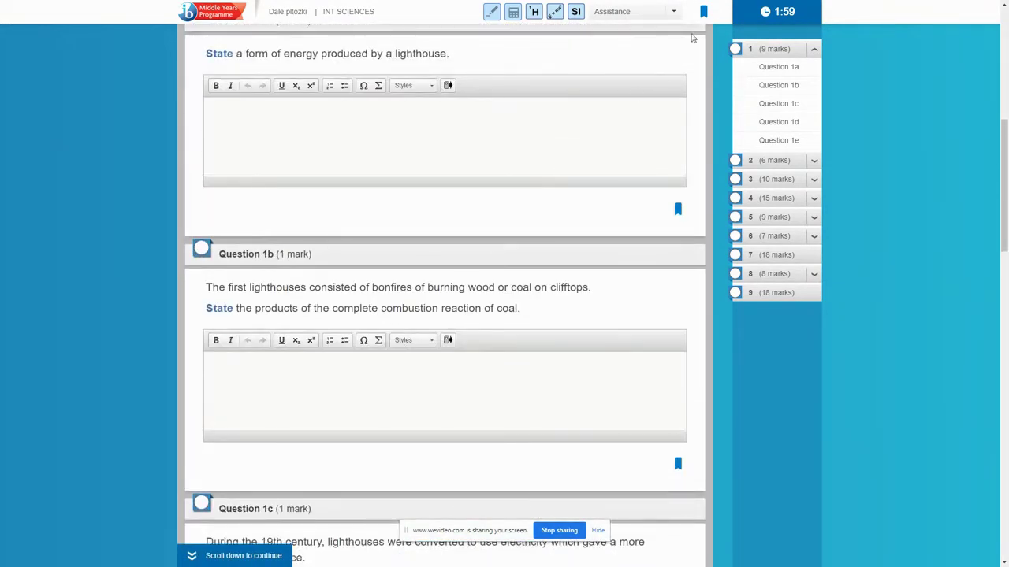
- Choose Quit from the Assistance menu to exit the sample exam
left_click(675, 13)
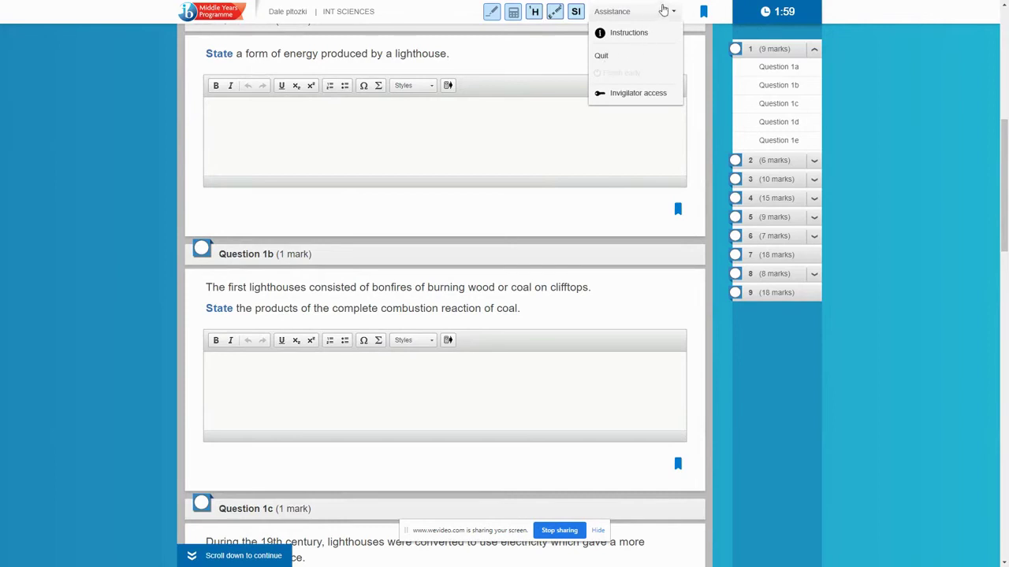
left_click(676, 12)
left_click(676, 13)
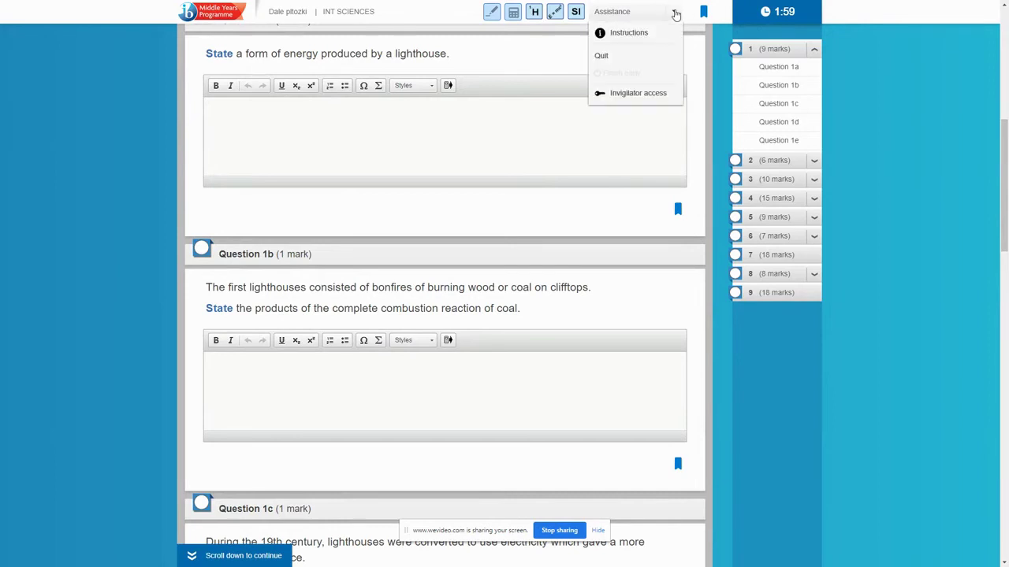
left_click(602, 57)
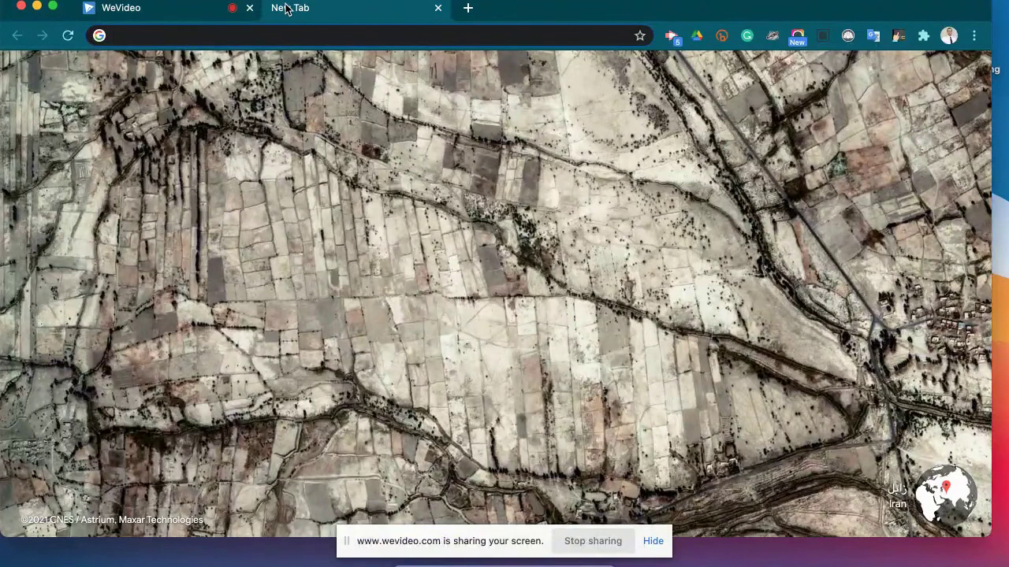
- In a new tab, search 'google drive' to load the My Drive page
left_click(653, 542)
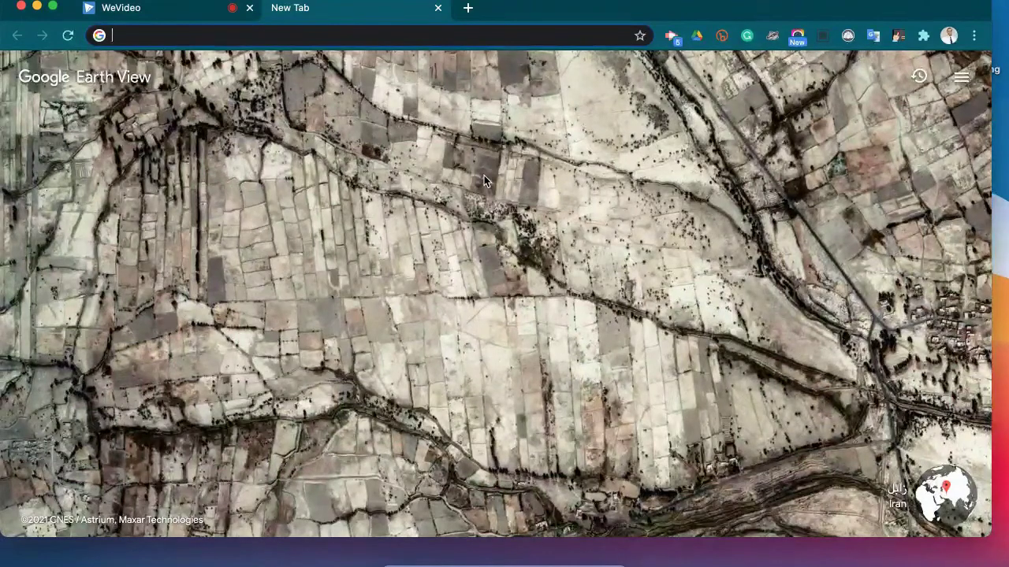
key("super+t")
type("googe")
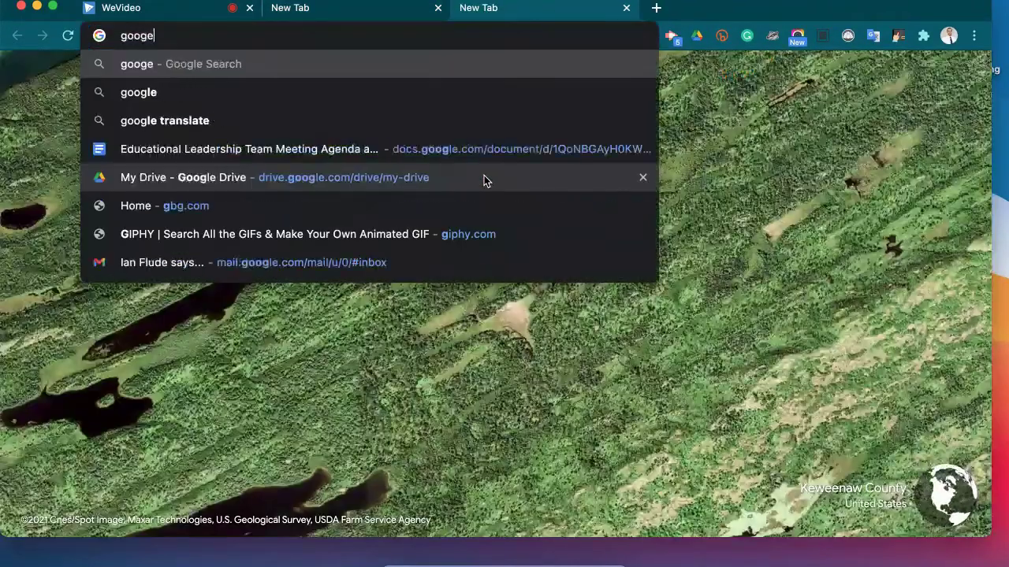
key("BackSpace")
type("le drive")
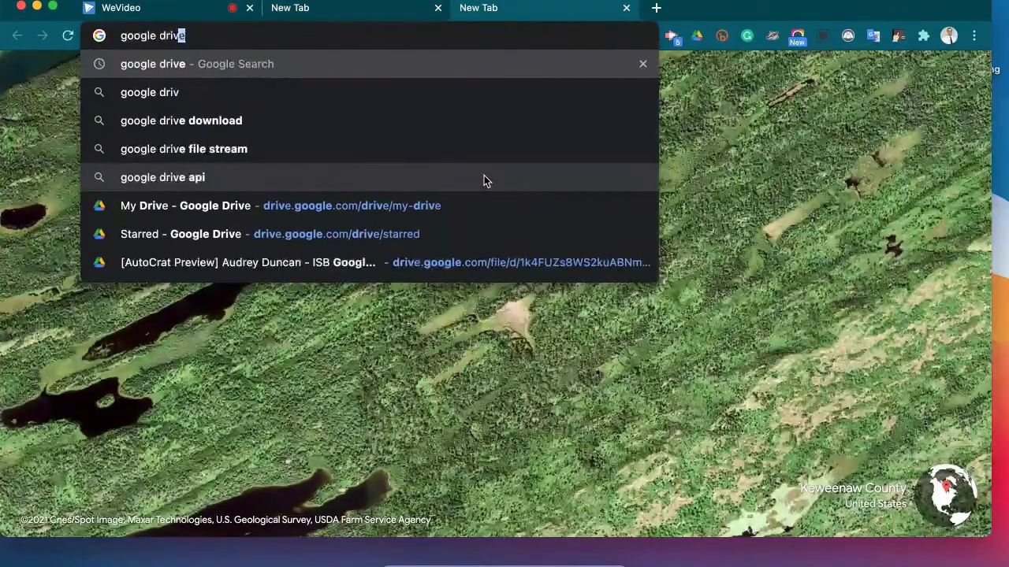
key("Return")
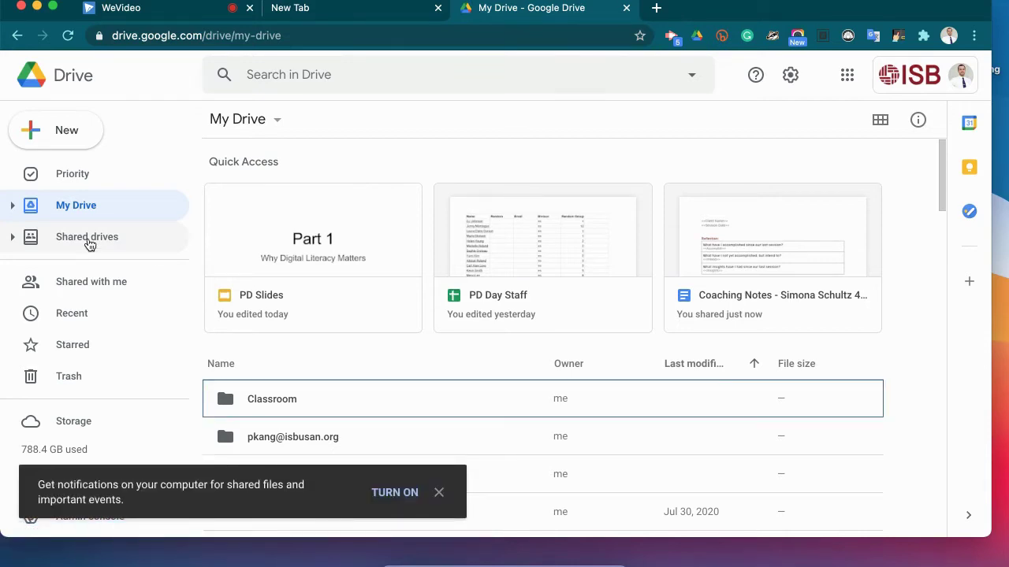
- At 125% zoom, browse MYP E-Assessments > 2019 Sample Exams > Nov 2019 Exams and select N19 English L_L Mac.dmg
key("super+plus")
left_click(102, 287)
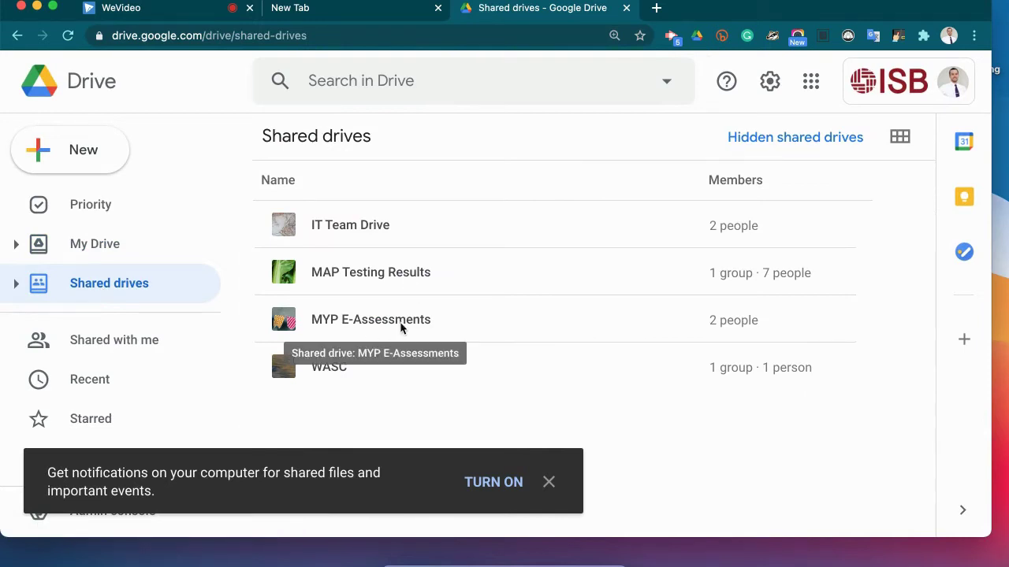
double_click(400, 328)
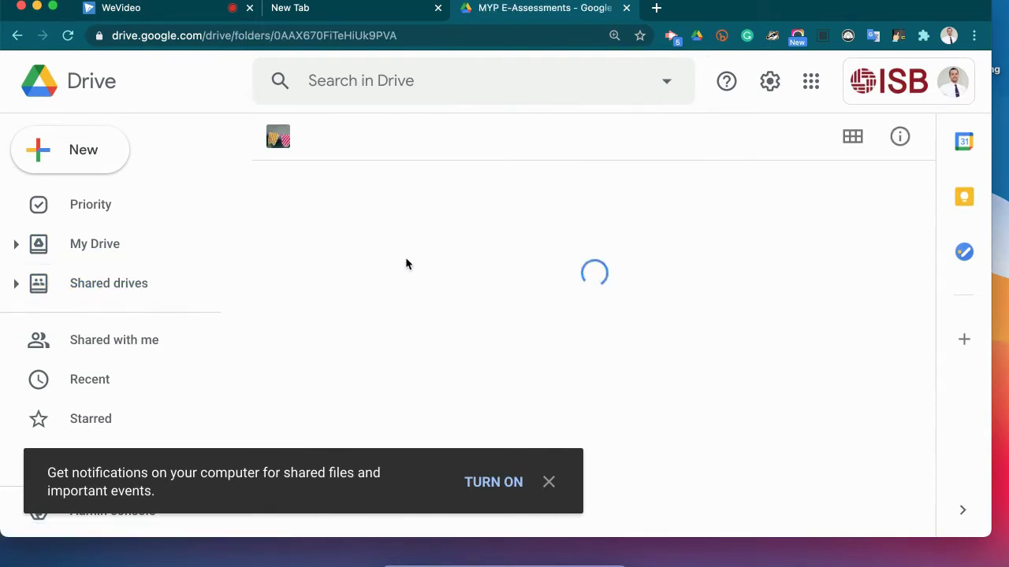
scroll(418, 300, "down", 2)
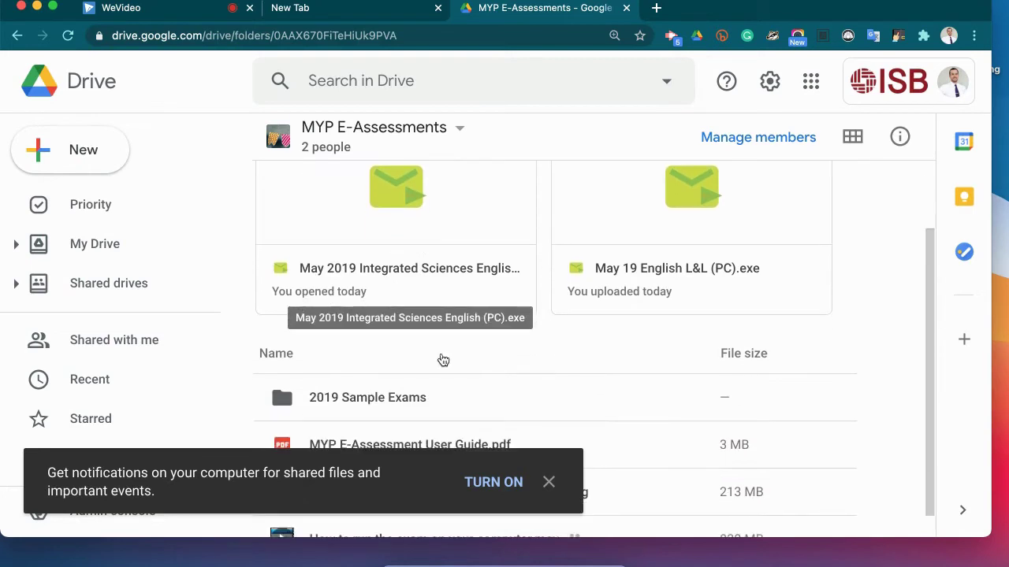
left_click(550, 483)
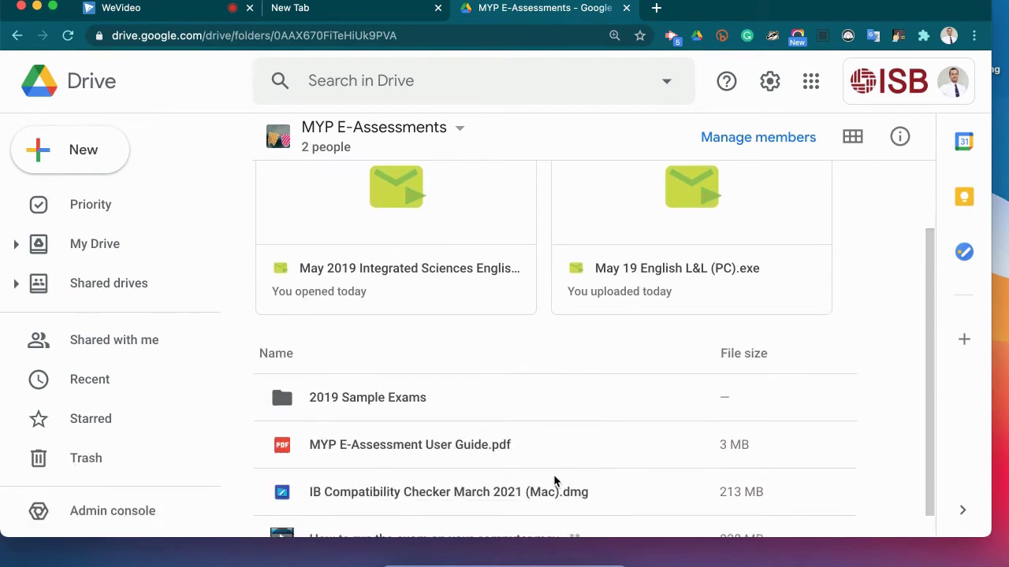
double_click(404, 405)
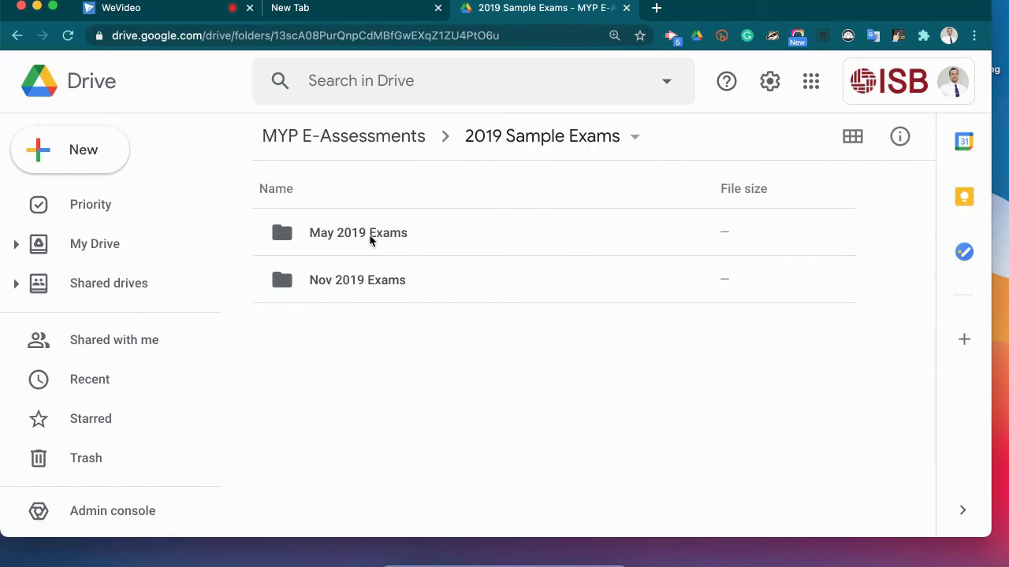
double_click(367, 282)
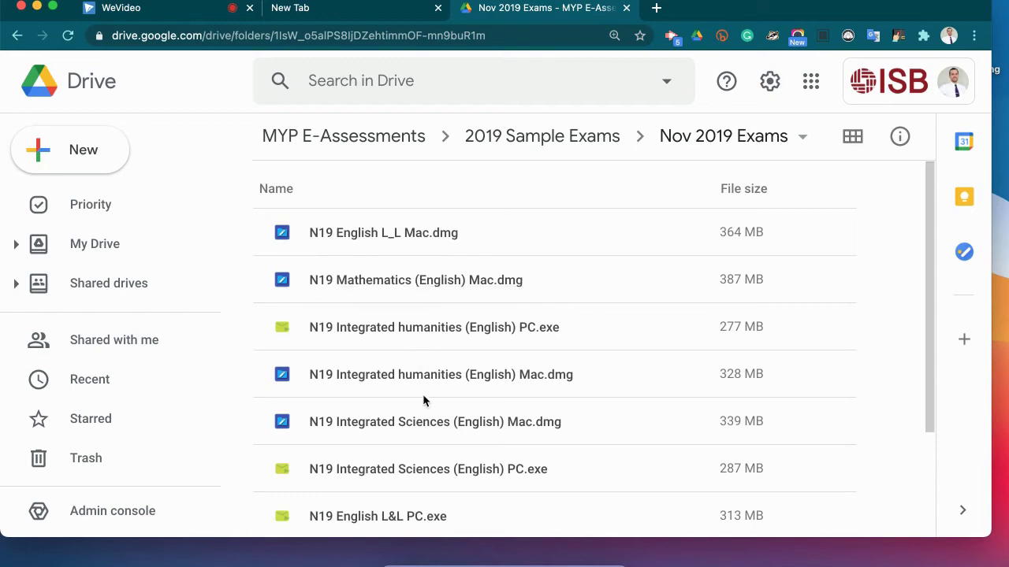
left_click(409, 240)
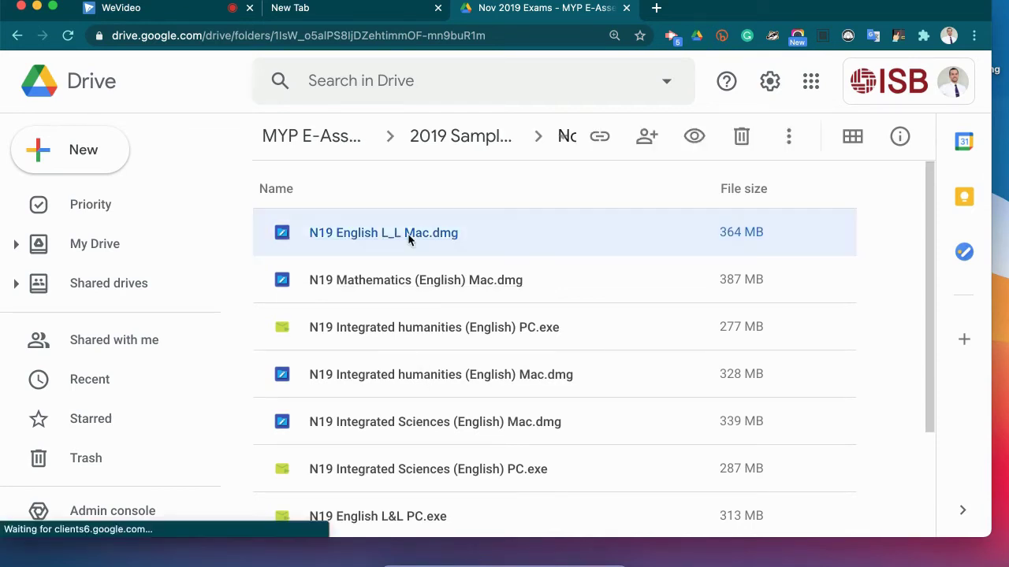
- Download N19 English L_L Mac.dmg despite the virus warning and open it, skipping verification
double_click(409, 239)
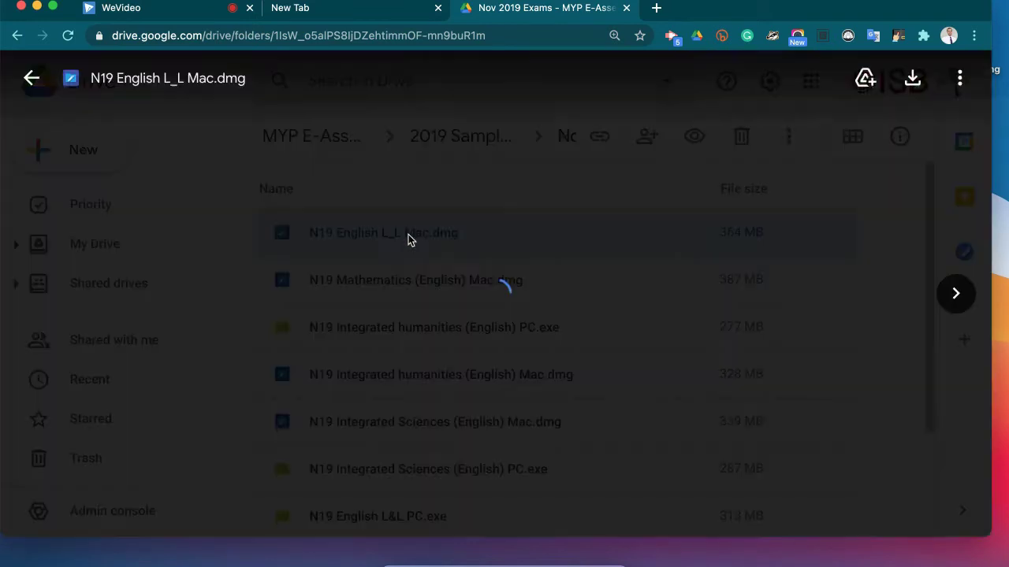
left_click(418, 260)
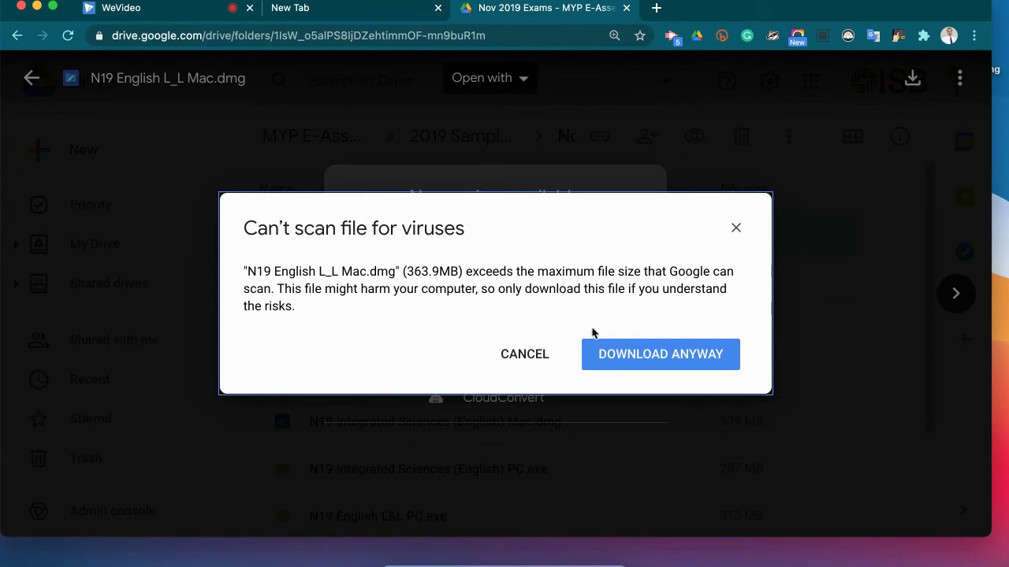
left_click(666, 364)
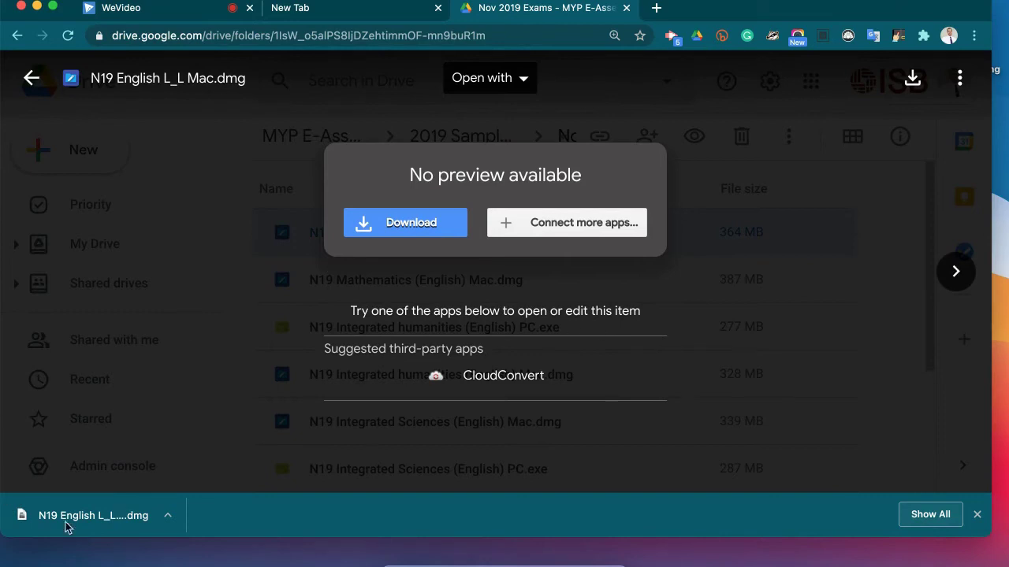
left_click(88, 534)
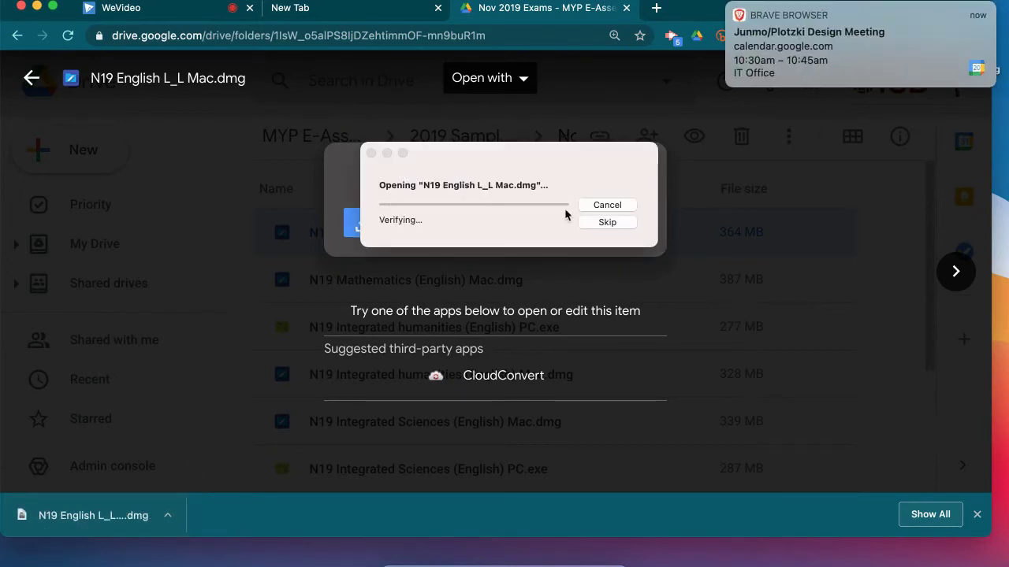
left_click(728, 8)
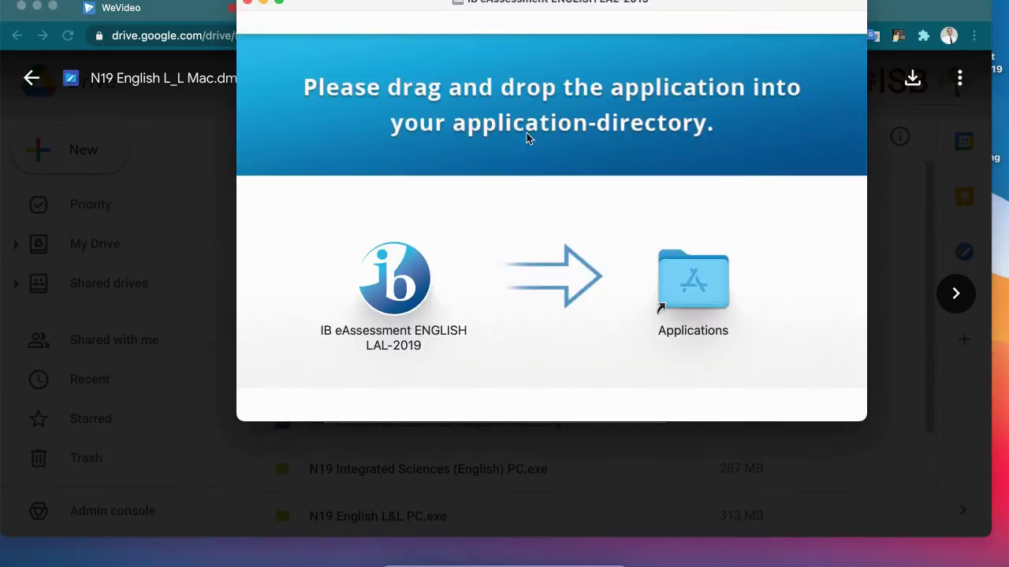
- Drag IB eAssessment ENGLISH LAL-2019 into Applications, then close the installer window
left_click(380, 297)
left_click_drag(380, 298, 690, 301)
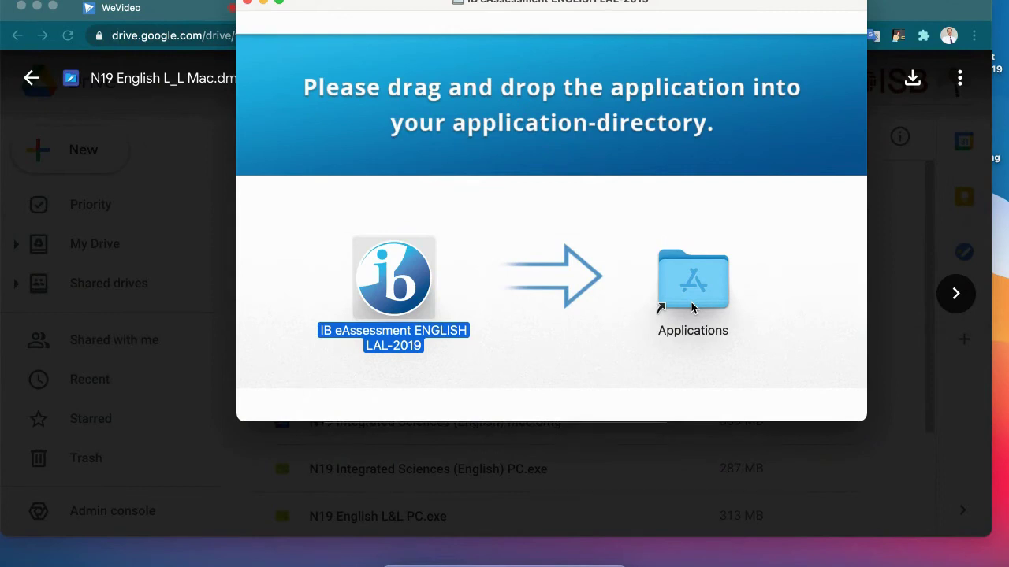
left_click(246, 2)
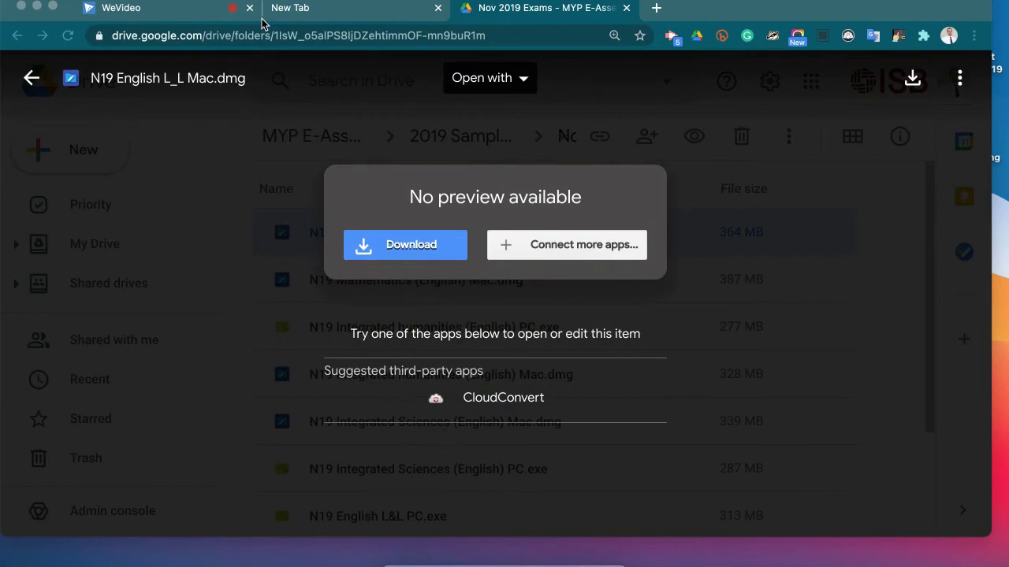
- Launch IB eAssessment ENGLISH LAL-2019 from a Spotlight search for 'ib', triggering the malicious-software warning
key("super+space")
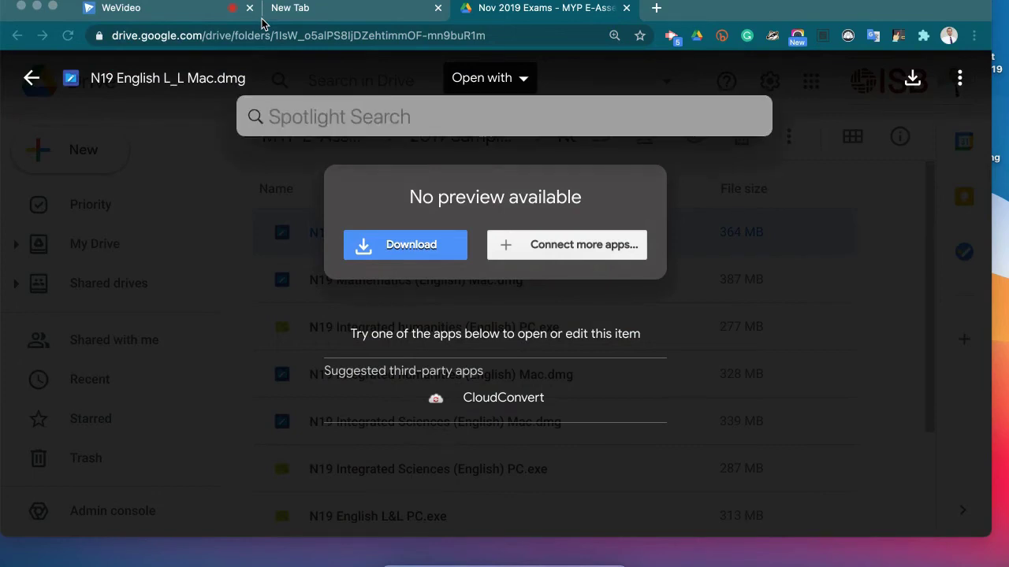
type("ib")
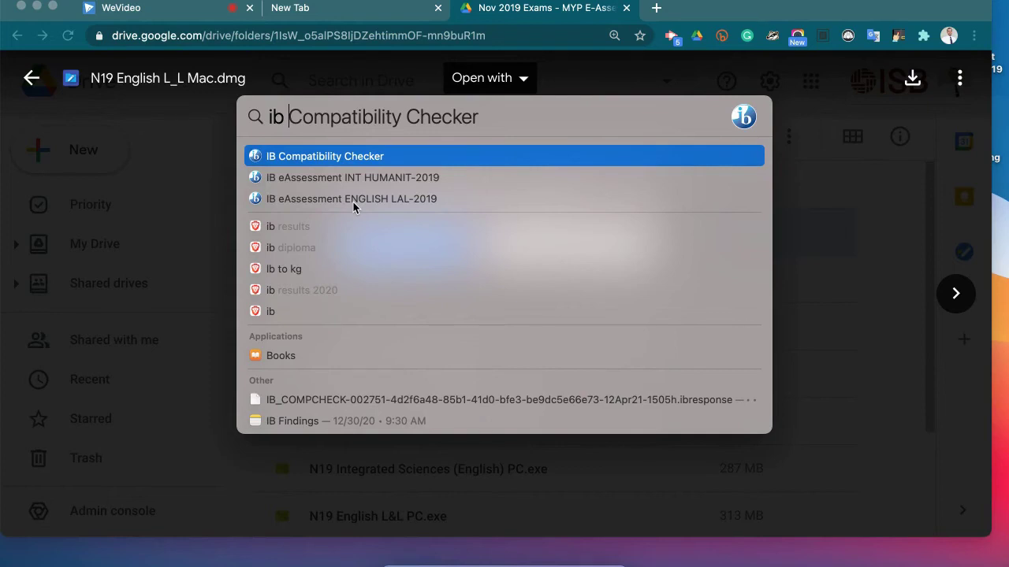
left_click(353, 202)
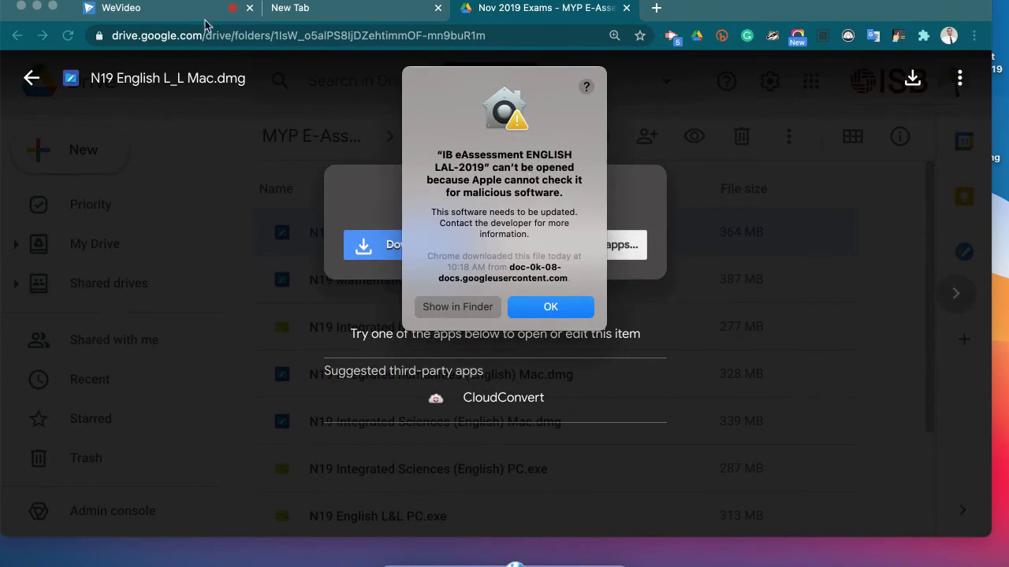
- Allow the blocked IB eAssessment app via Open Anyway in Security & Privacy, then relaunch it
left_click(14, 0)
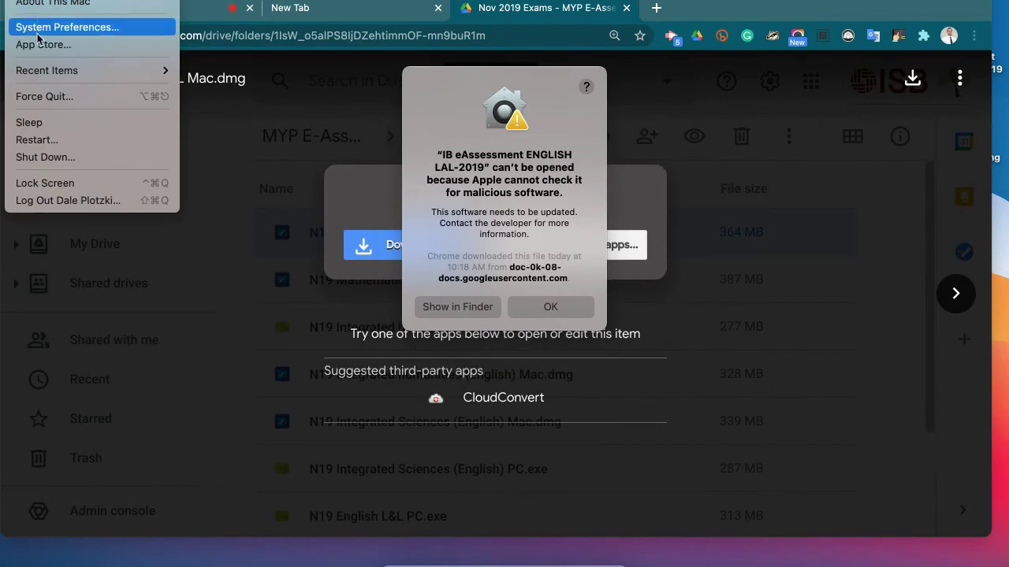
left_click(37, 34)
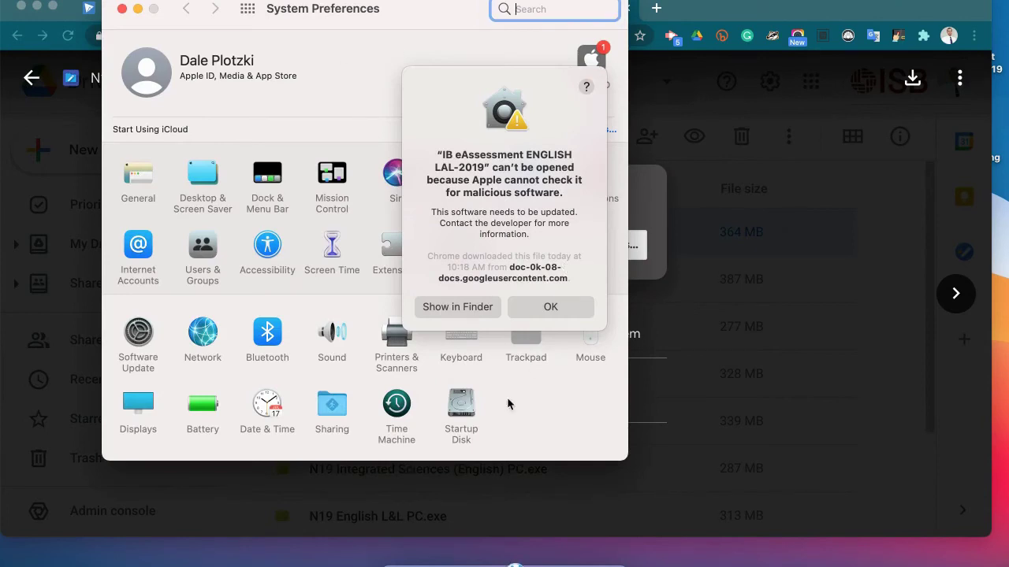
left_click(517, 312)
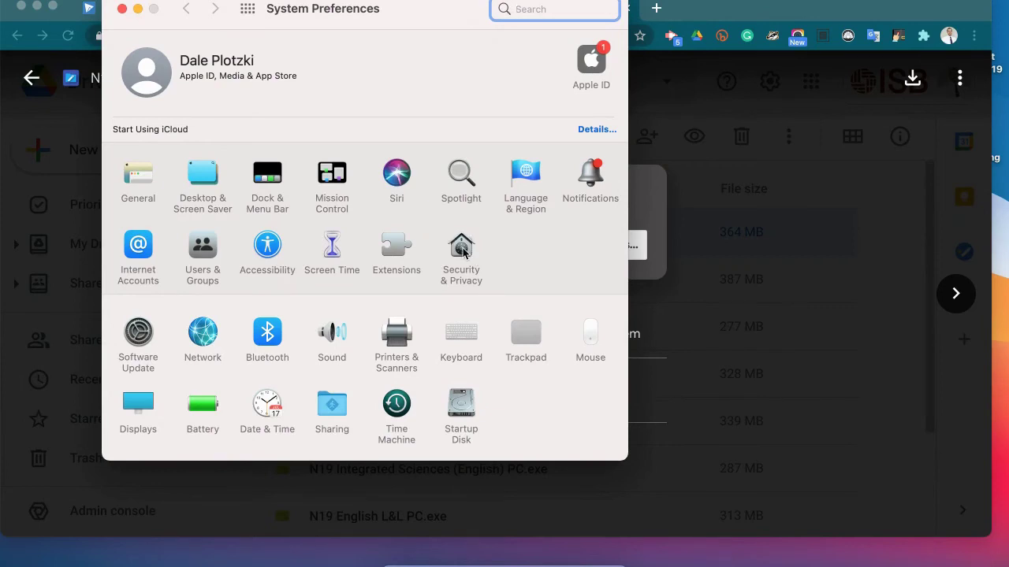
left_click(463, 250)
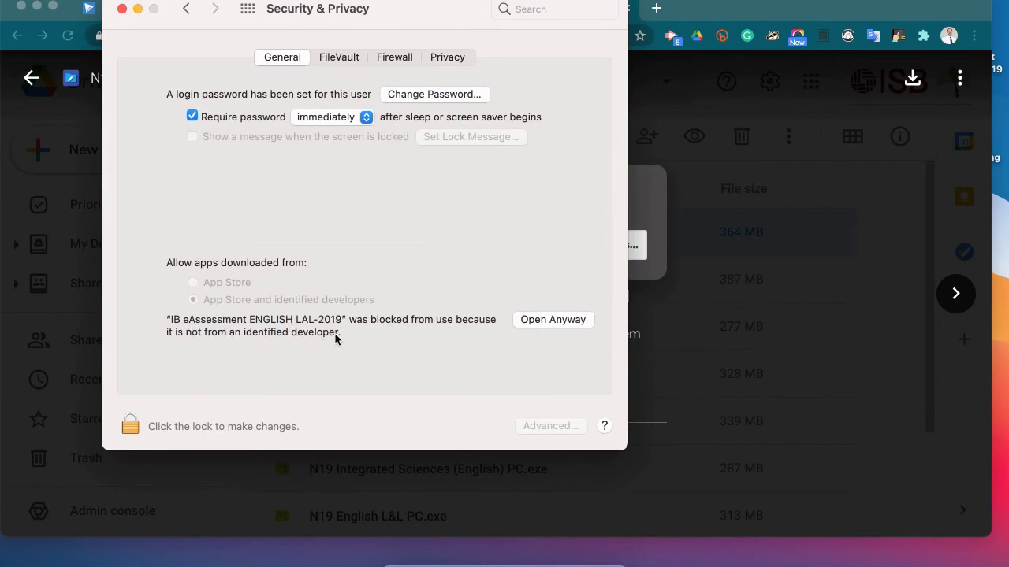
left_click(568, 322)
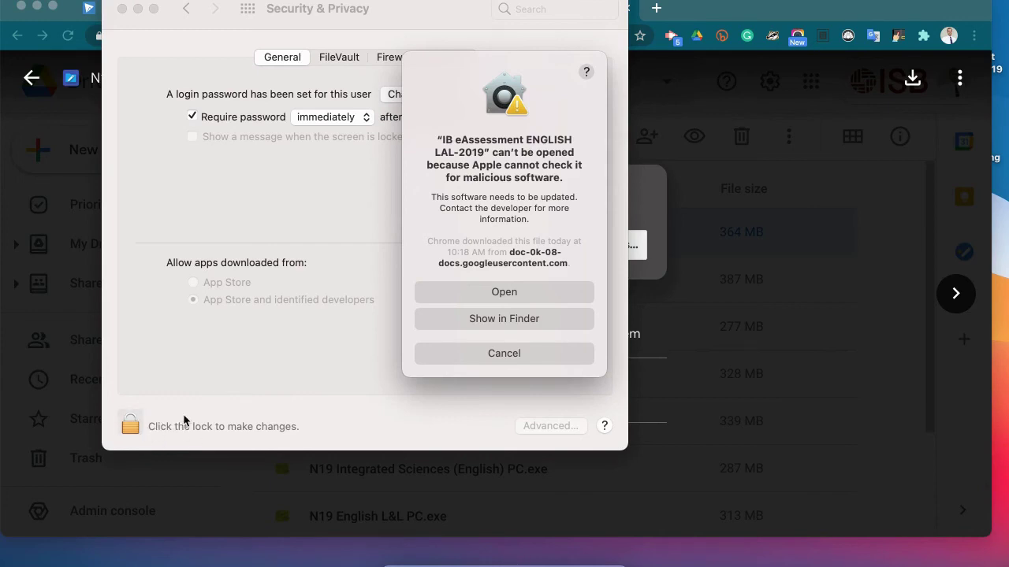
left_click(486, 293)
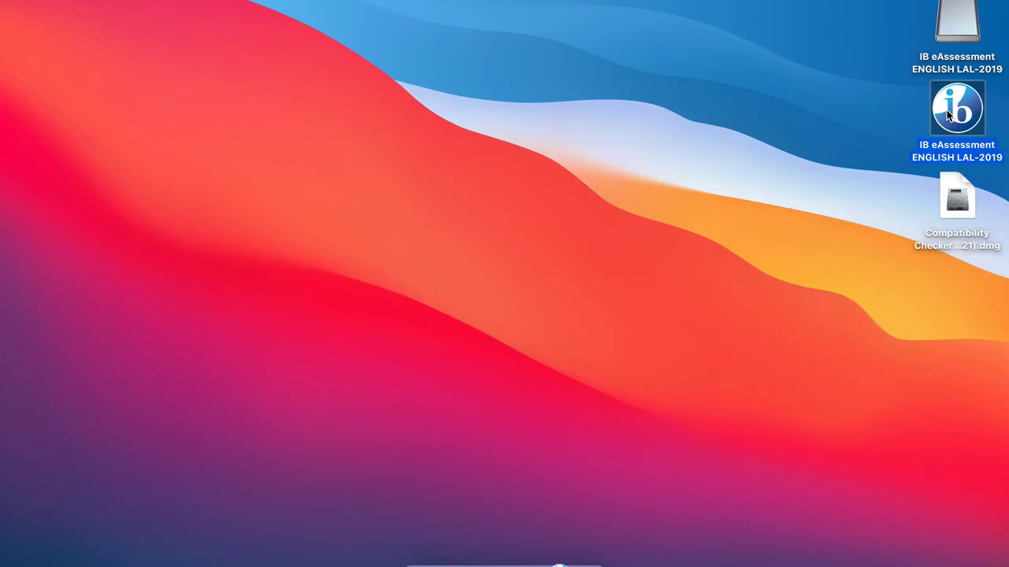
double_click(950, 114)
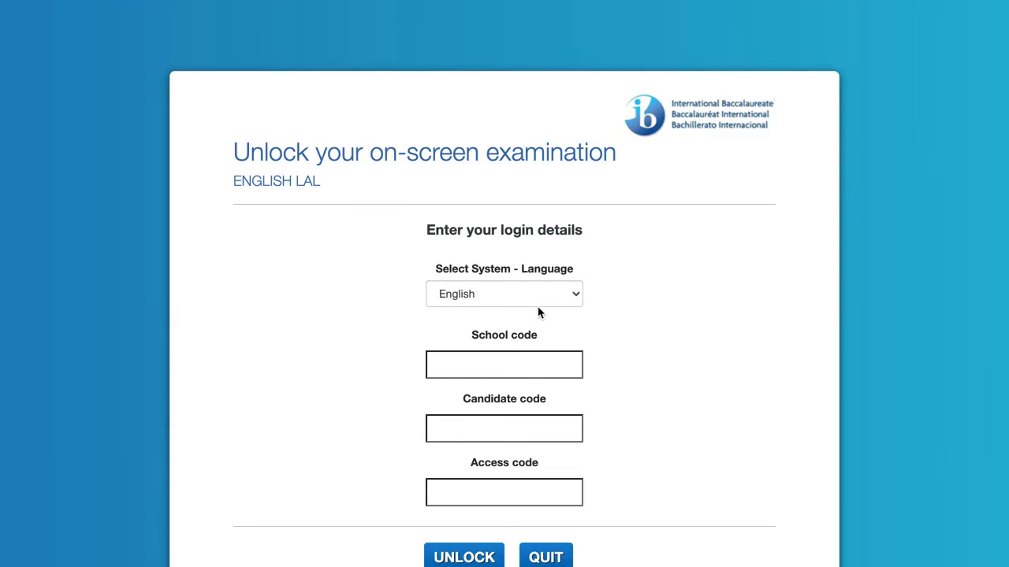
- Keep English as the language, enter the school and access codes, and unlock the exam
left_click(548, 289)
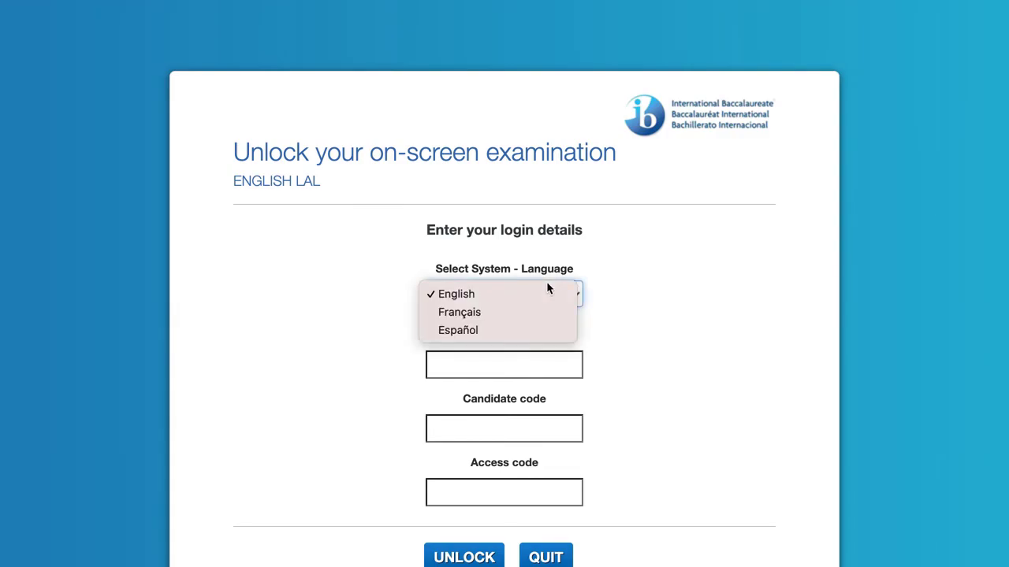
left_click(549, 300)
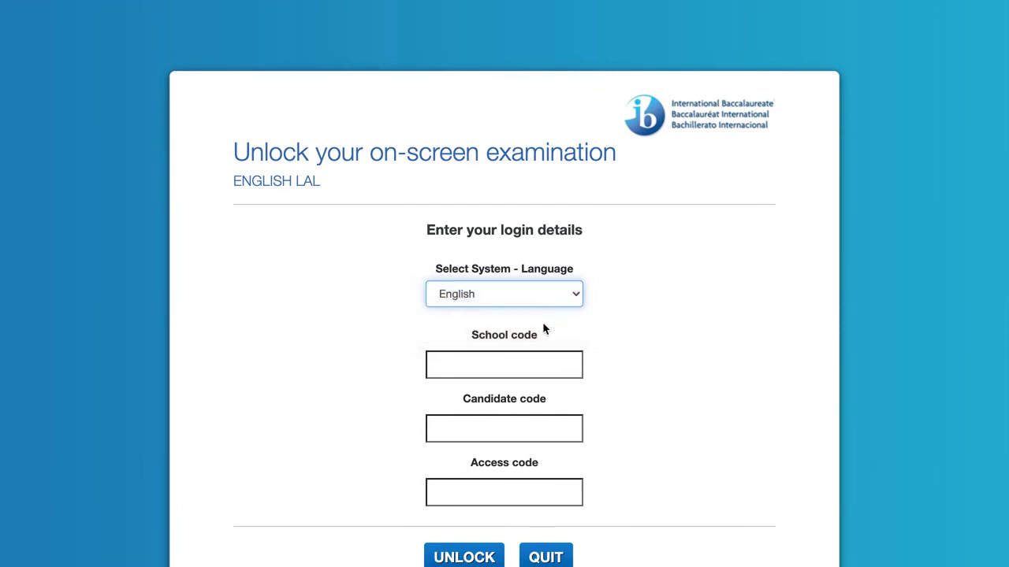
left_click(523, 369)
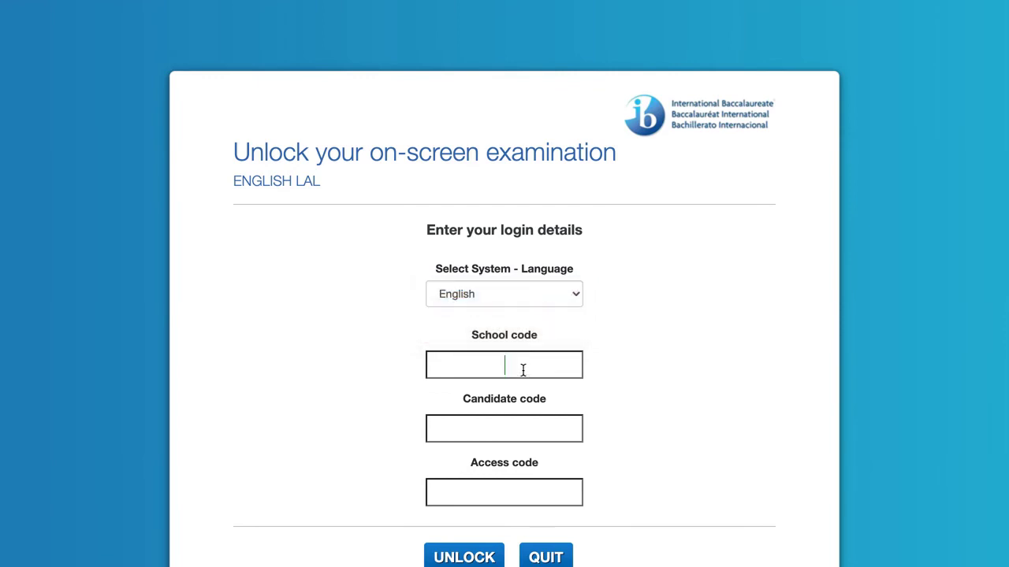
type("ABC123")
key("Tab")
type("ABC123")
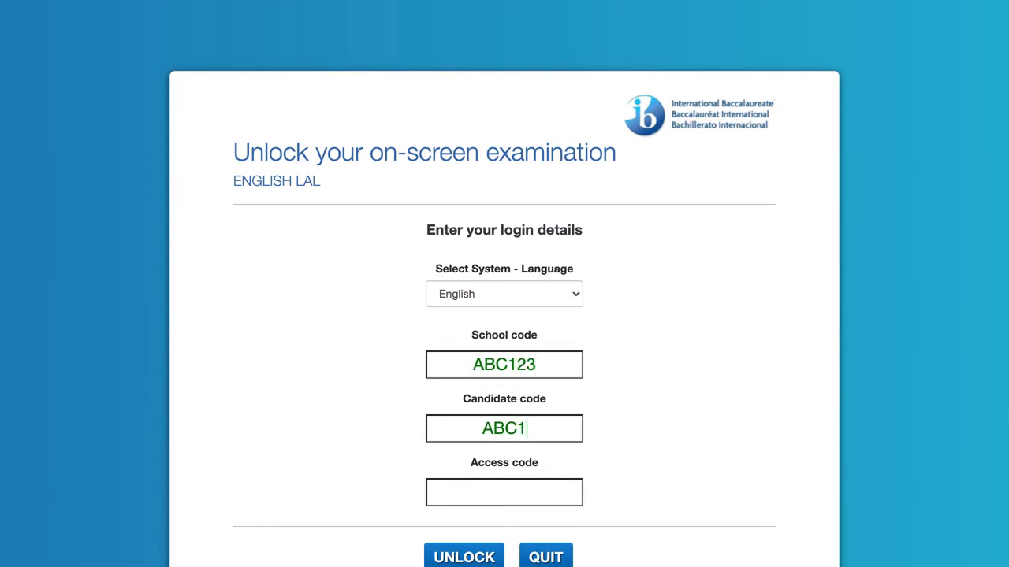
key("Tab")
type("9999")
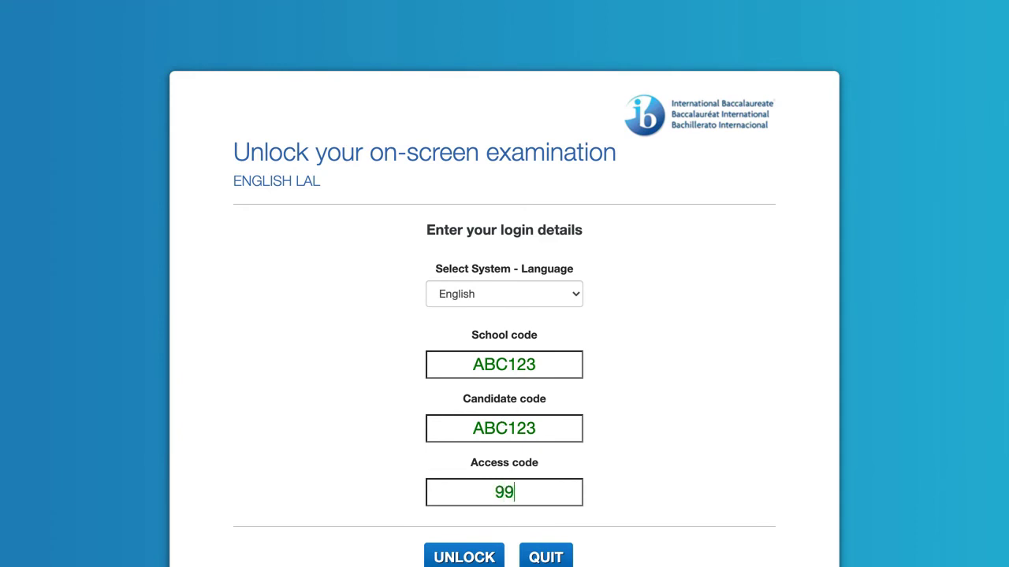
left_click(469, 561)
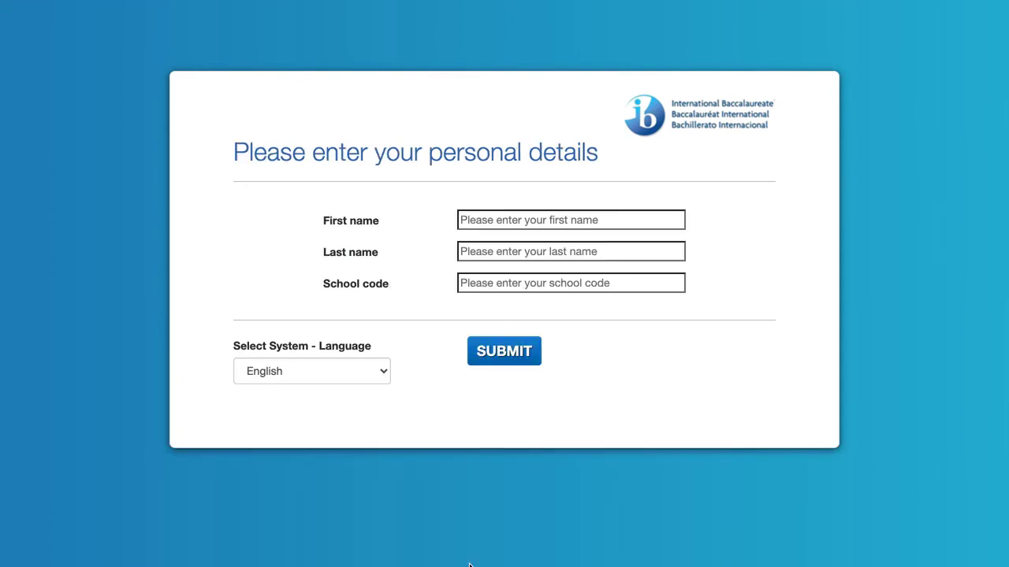
- Fill in the candidate's first name, last name and school code, submit, and continue to Instructions
left_click(493, 222)
key("Tab")
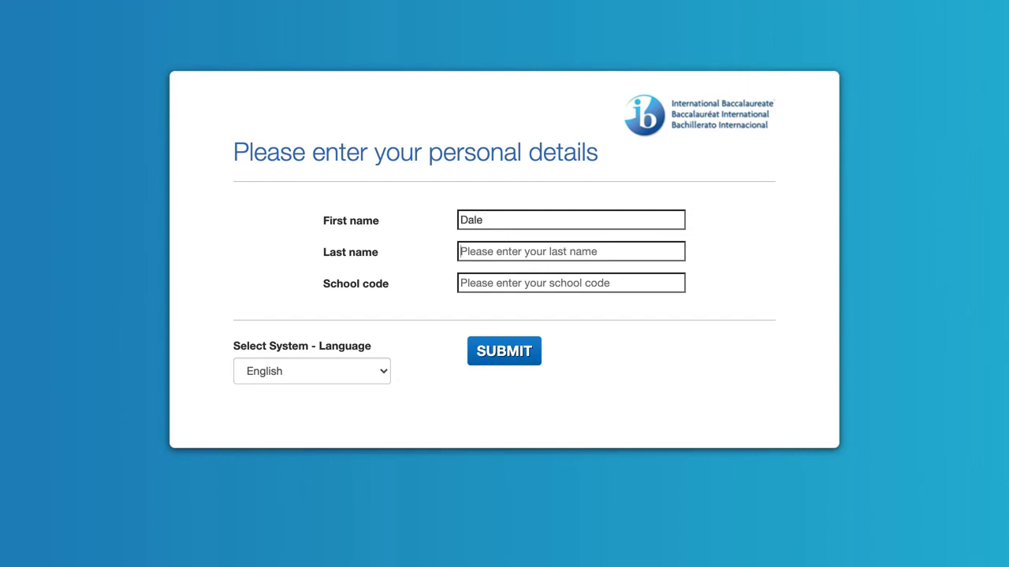
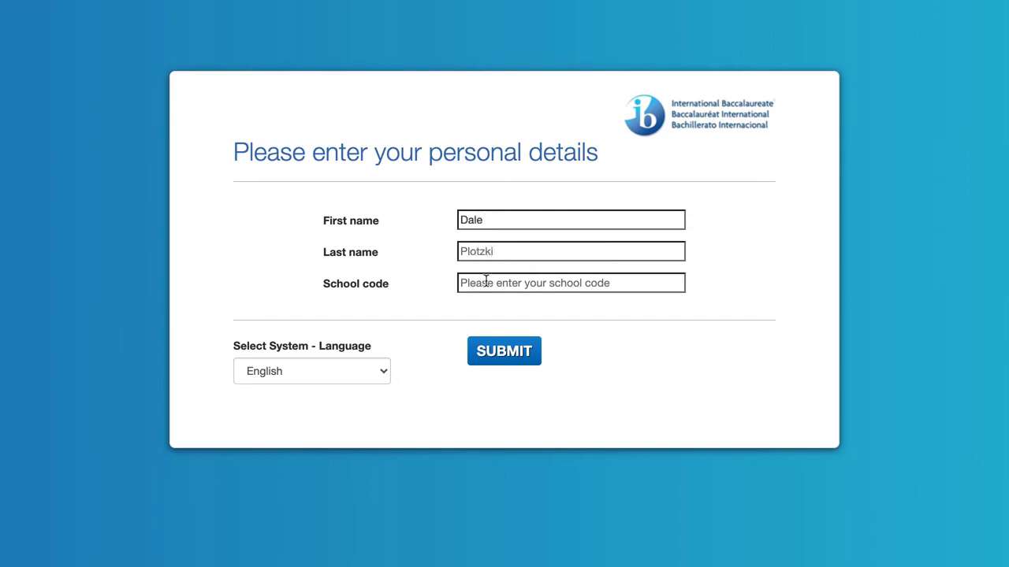
left_click(488, 285)
type("9999")
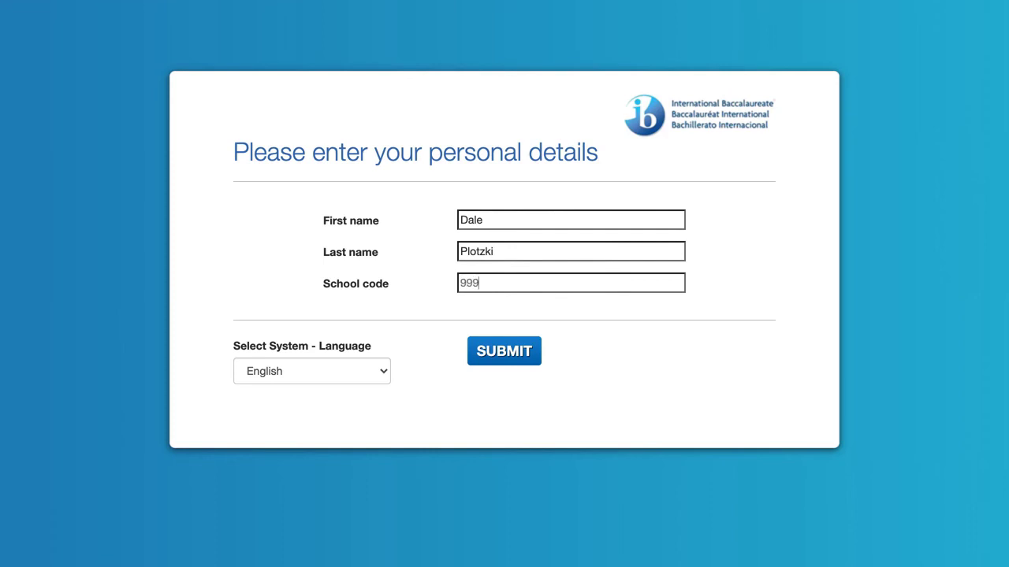
left_click(486, 351)
left_click(279, 329)
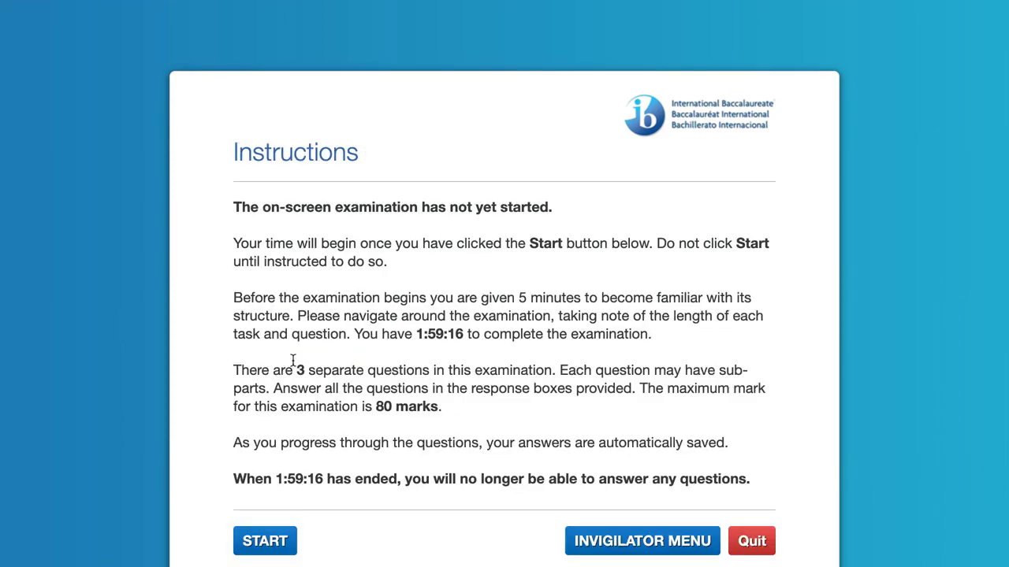
- Start the examination and scroll through its opening page
left_click(261, 542)
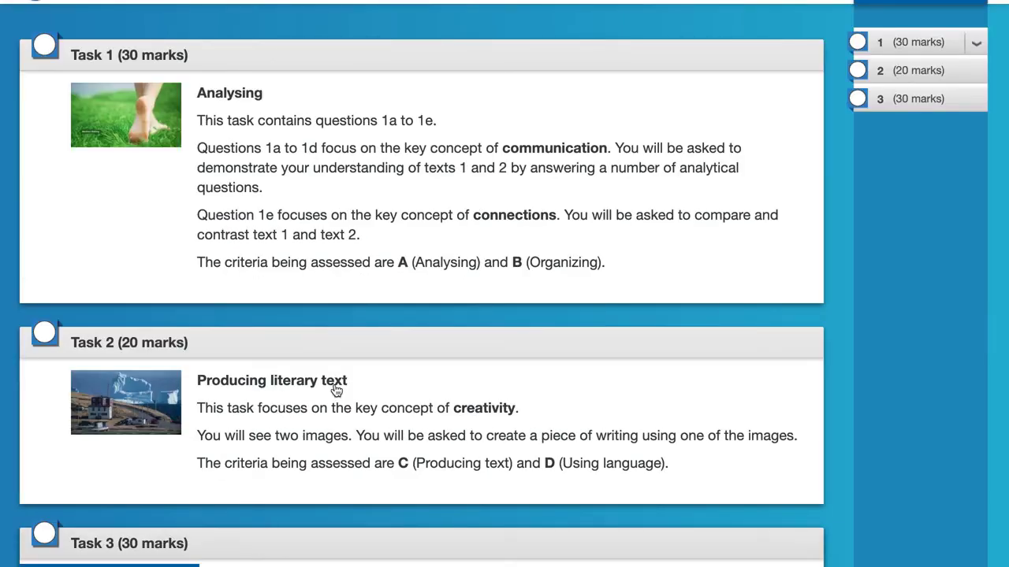
scroll(440, 234, "down", 1)
scroll(440, 233, "down", 1)
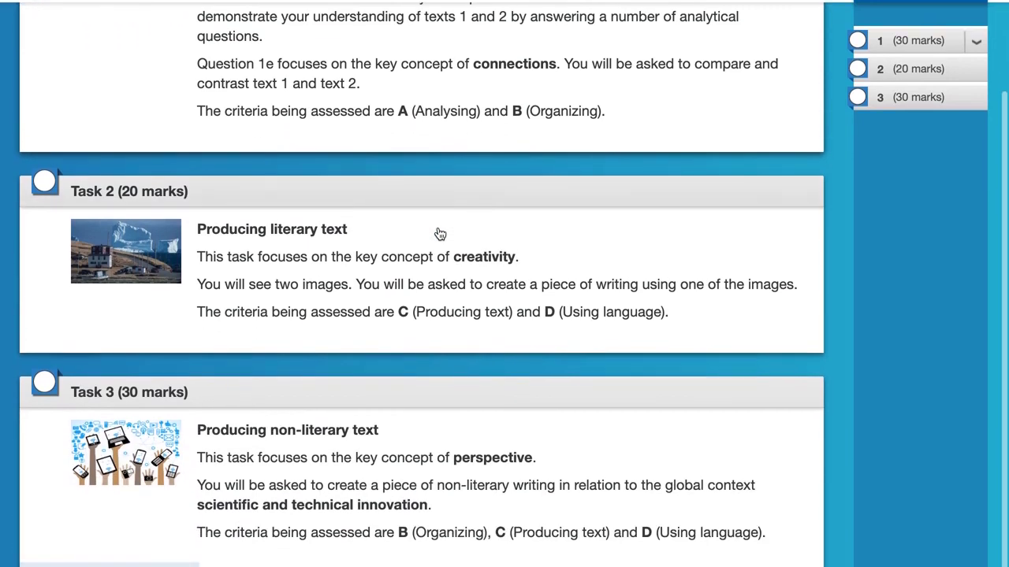
scroll(399, 296, "up", 1)
scroll(398, 295, "up", 1)
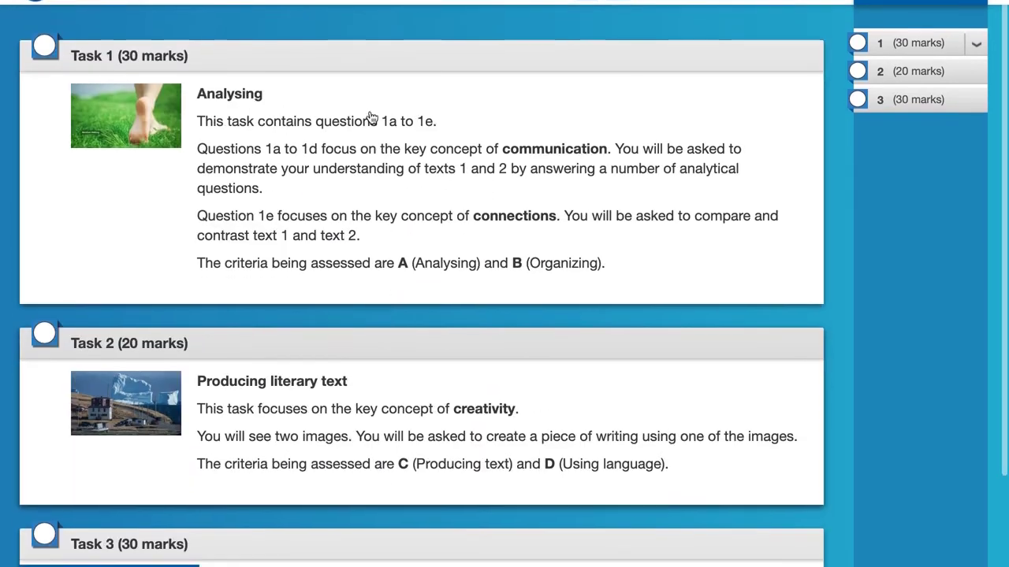
- Open Task 1 and scroll down through its source texts
left_click(365, 111)
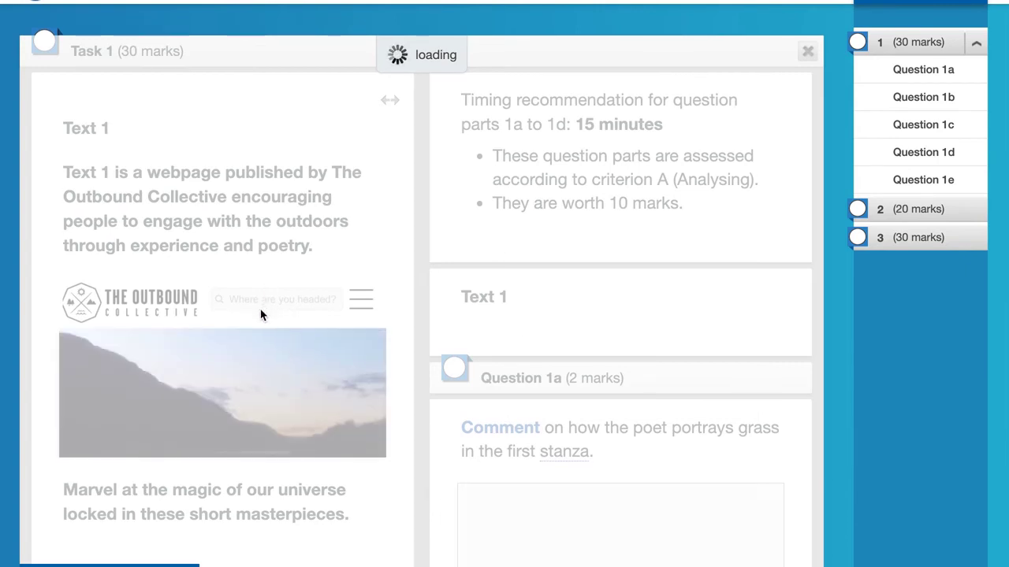
scroll(262, 315, "down", 1)
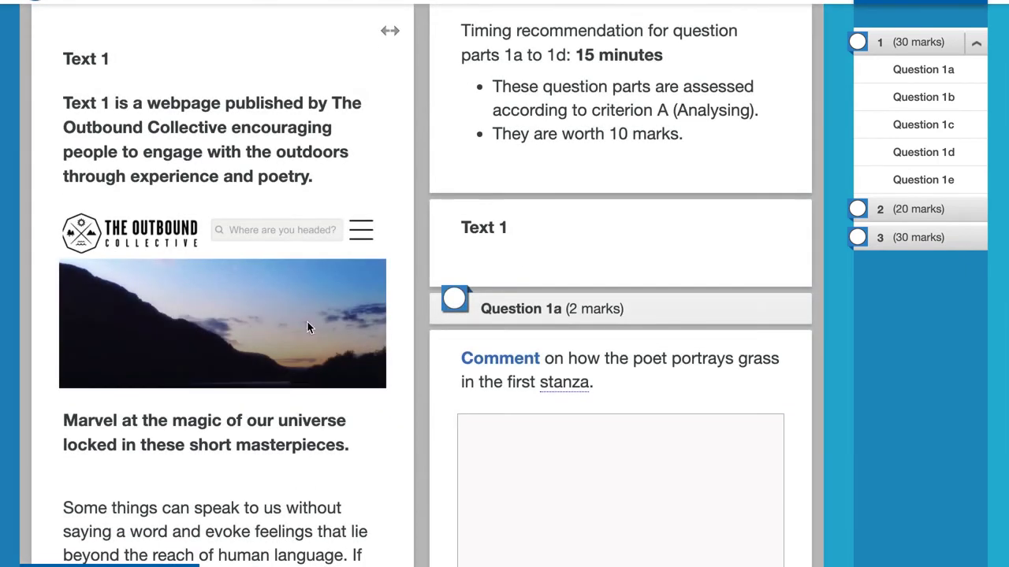
scroll(539, 487, "down", 3)
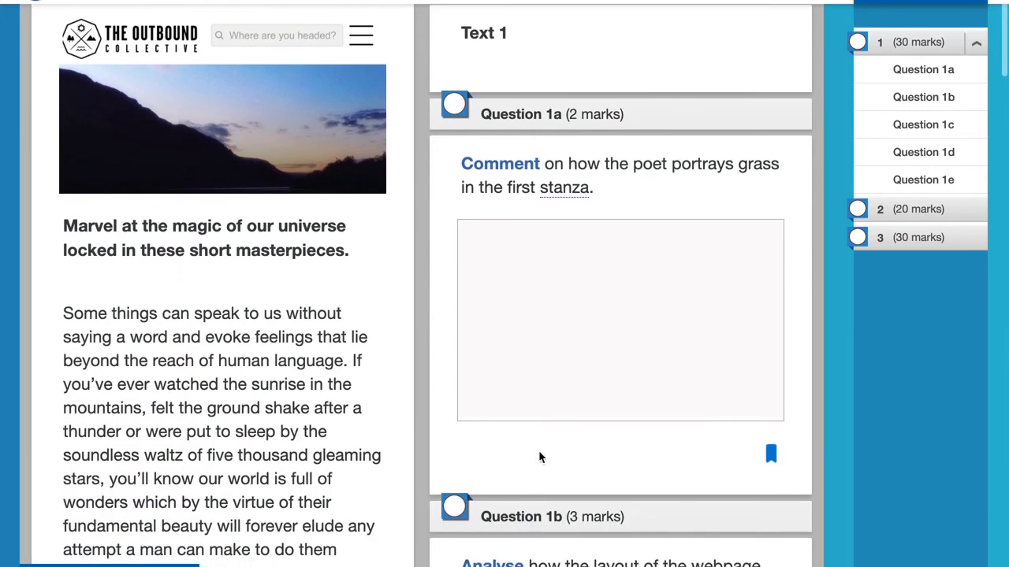
scroll(547, 241, "down", 4)
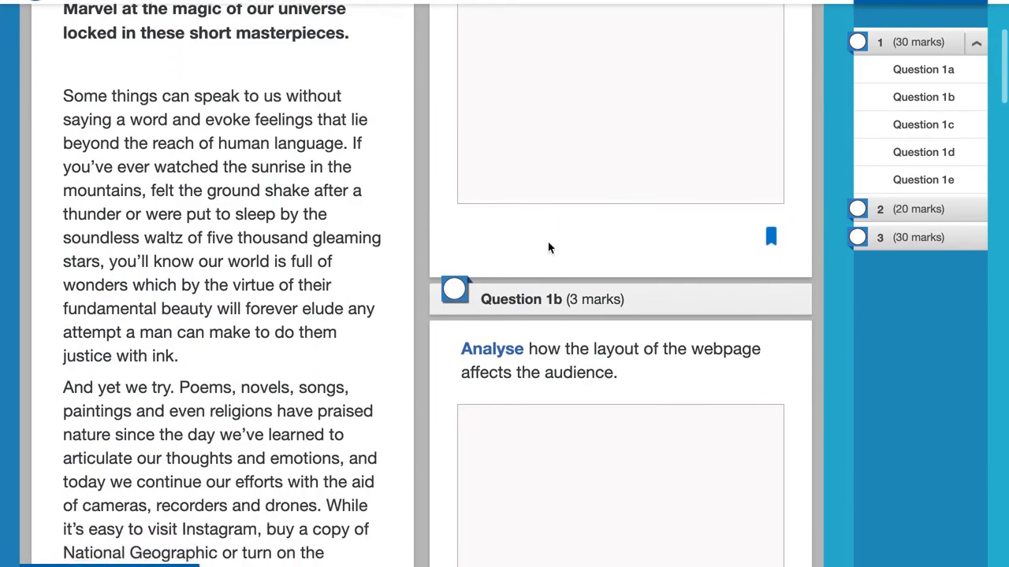
scroll(550, 248, "down", 15)
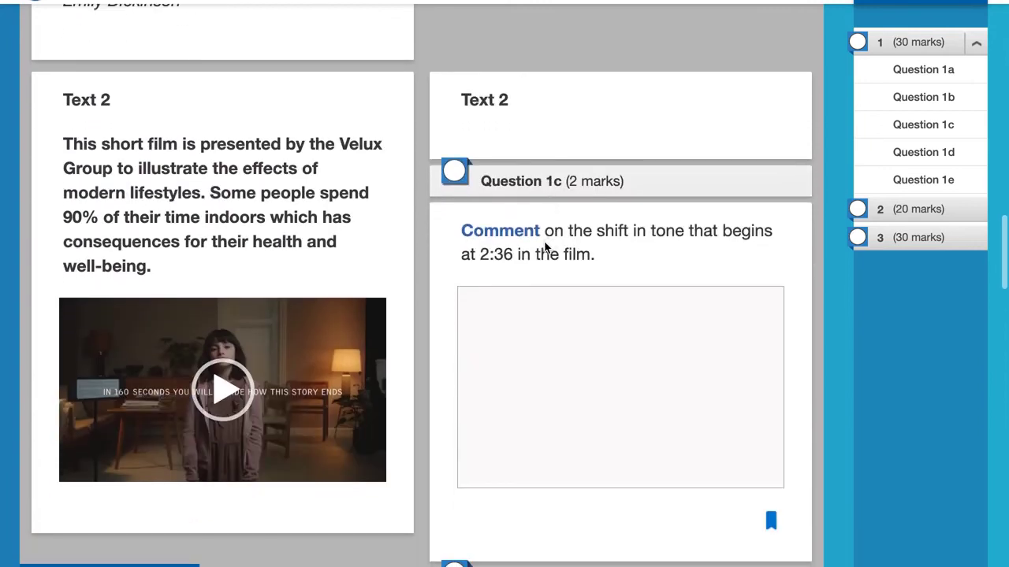
- Play and pause the Text 2 short film, then move from the Question 1c answer box to 1d
left_click(204, 382)
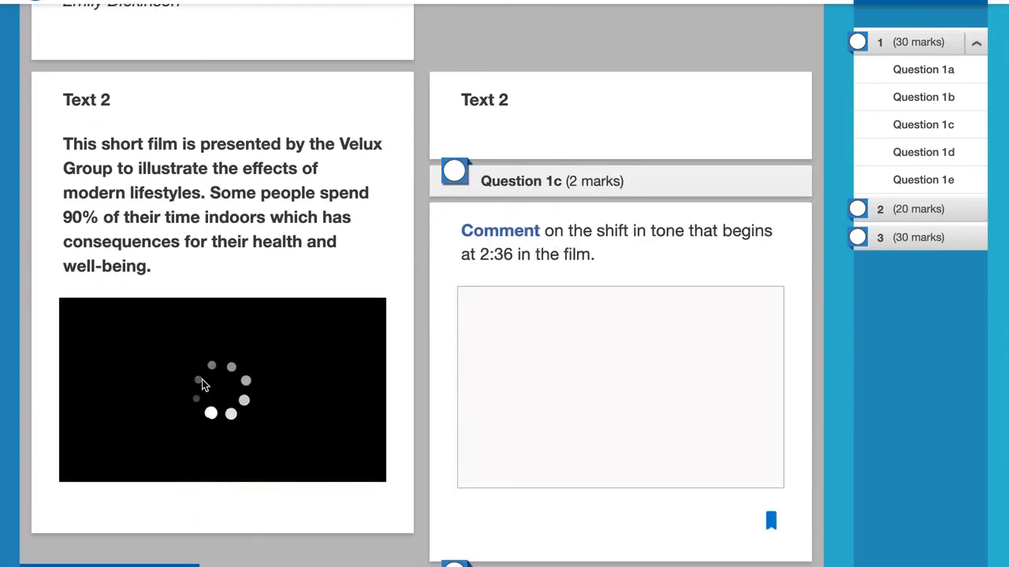
left_click(71, 467)
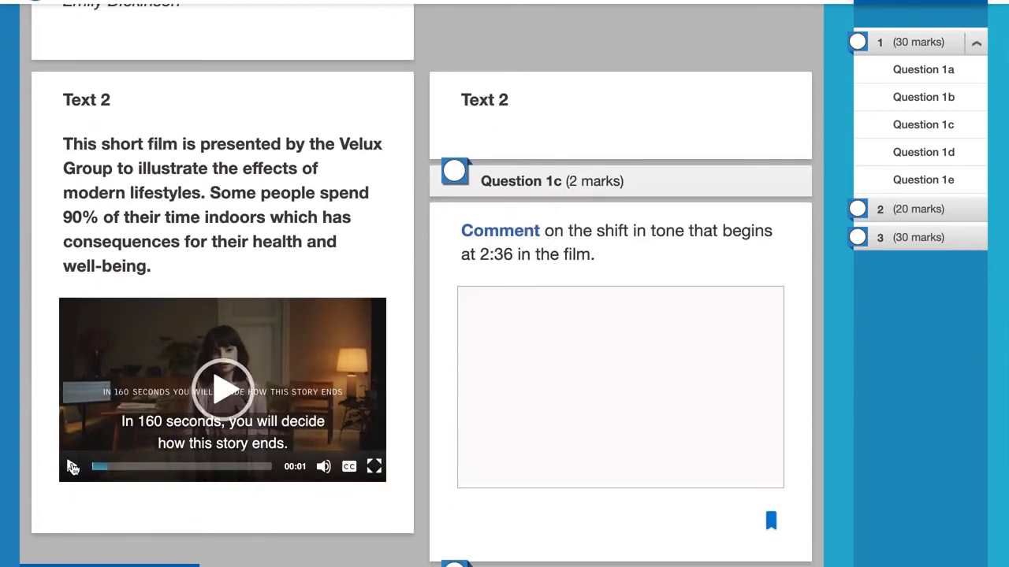
left_click(718, 309)
scroll(718, 308, "down", 6)
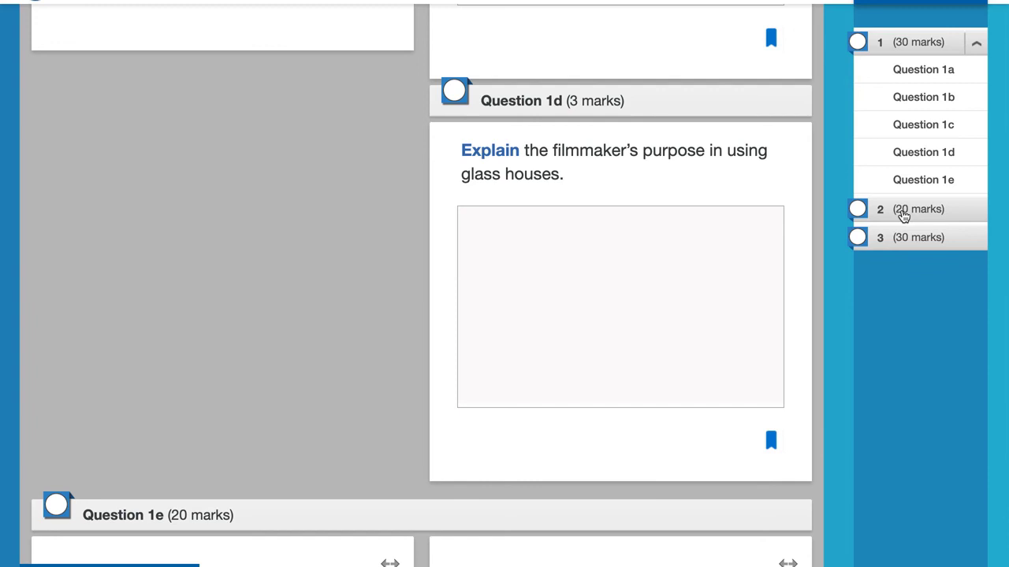
- Go to Task 2 and view its Image 2 KEEP OUT photo
left_click(902, 209)
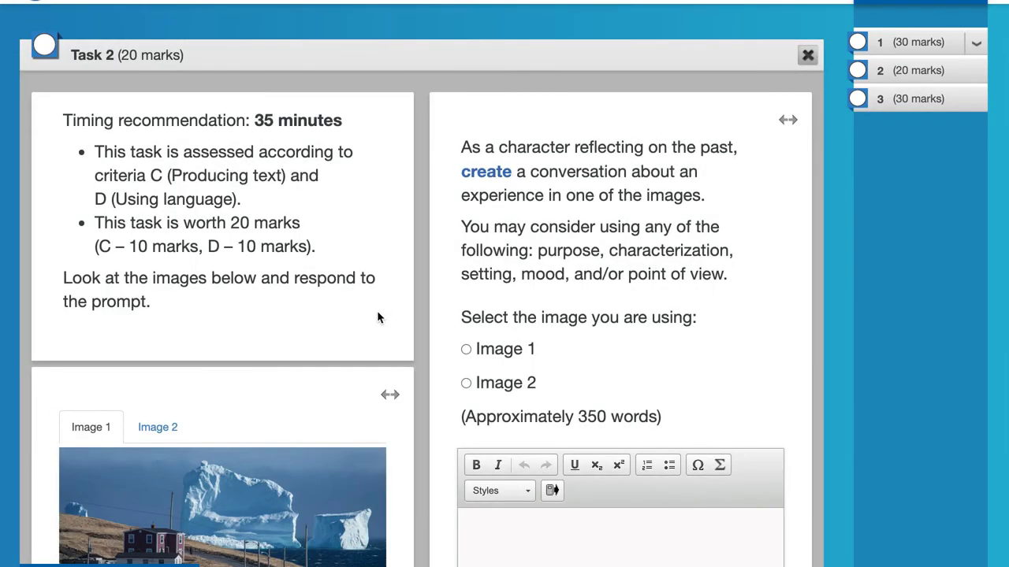
scroll(378, 317, "down", 3)
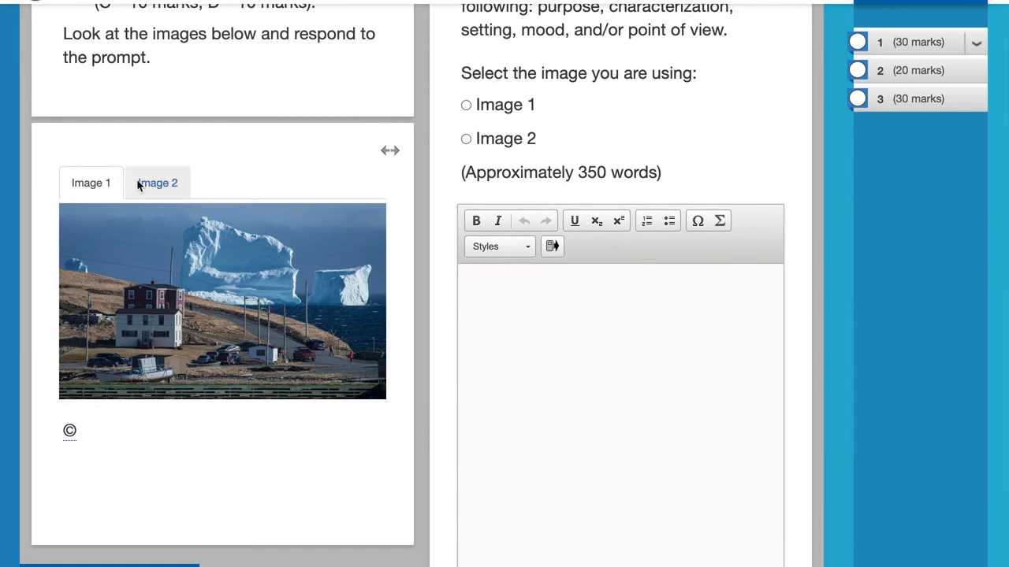
left_click(149, 183)
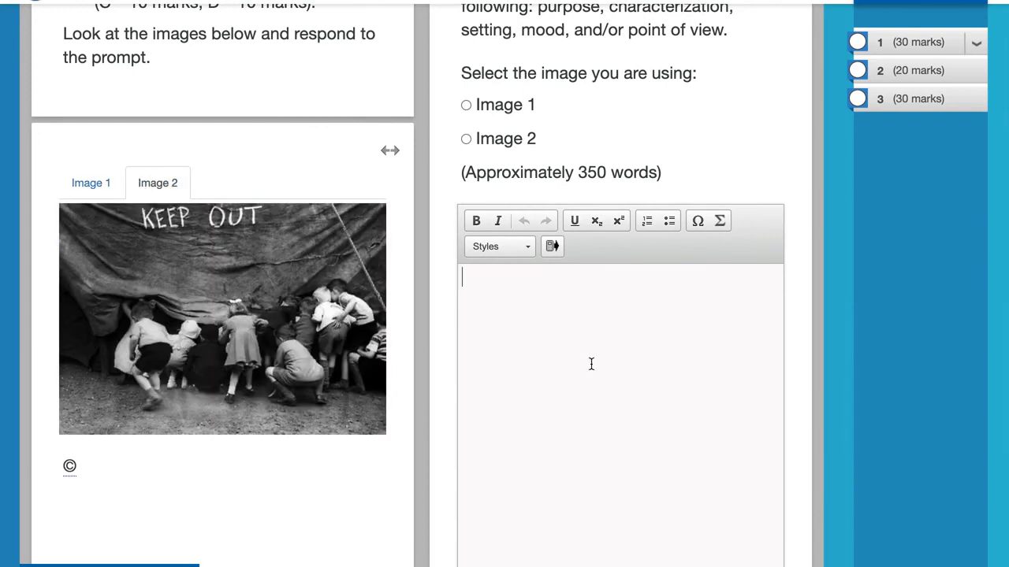
scroll(591, 364, "up", 1)
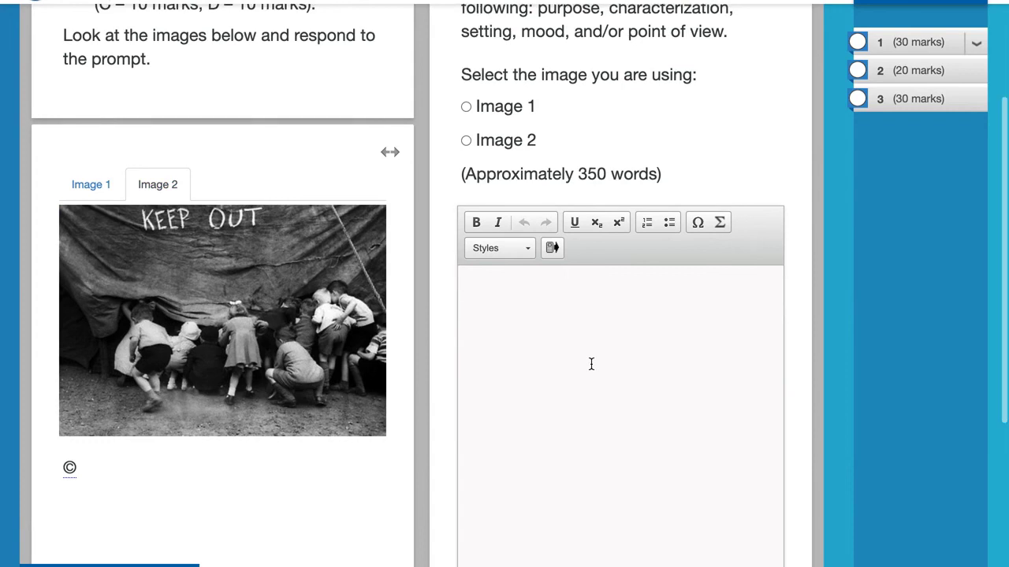
- Quit the examination from the top-right options menu and confirm ending it
left_click(768, 2)
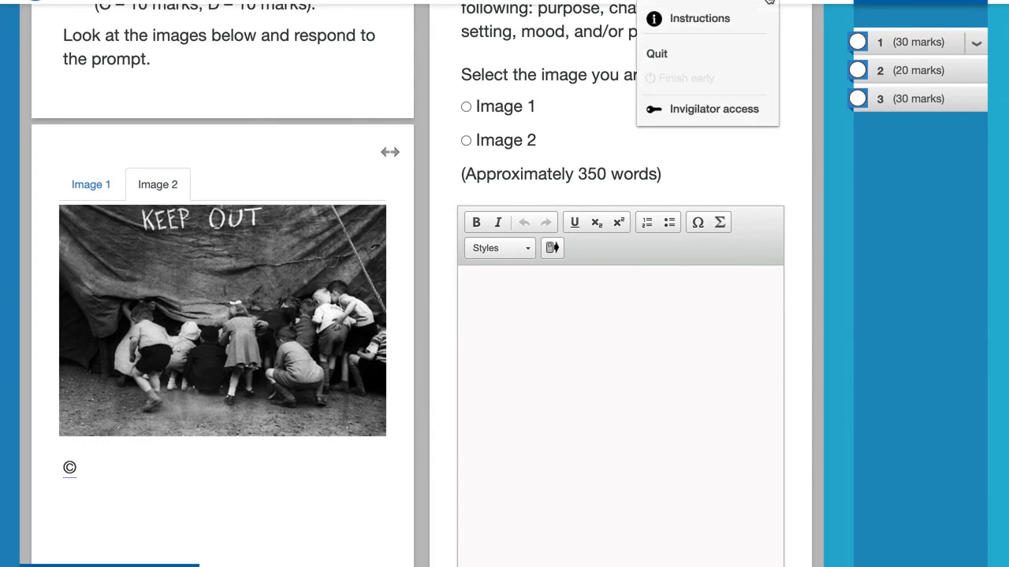
left_click(660, 56)
left_click(641, 151)
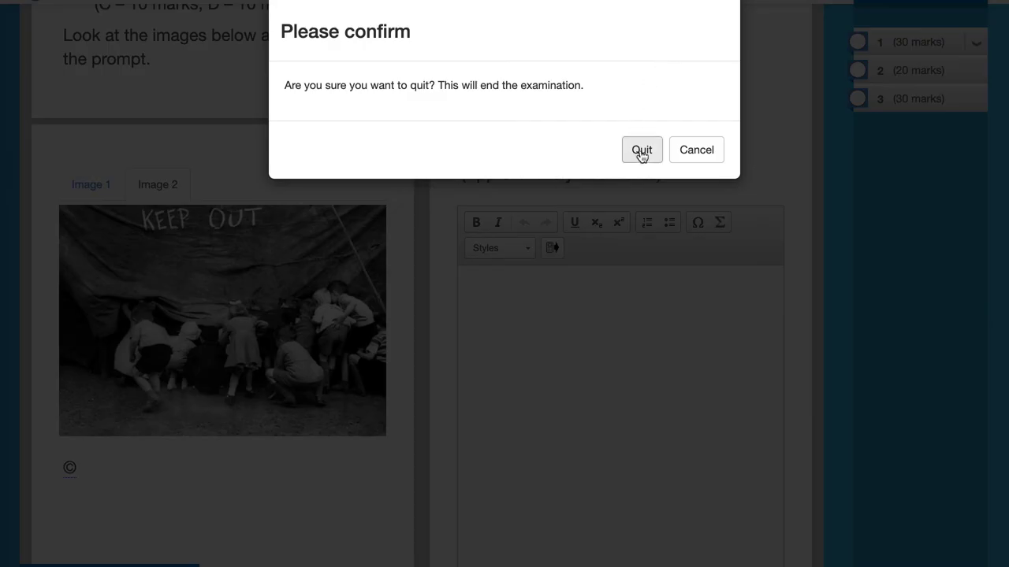